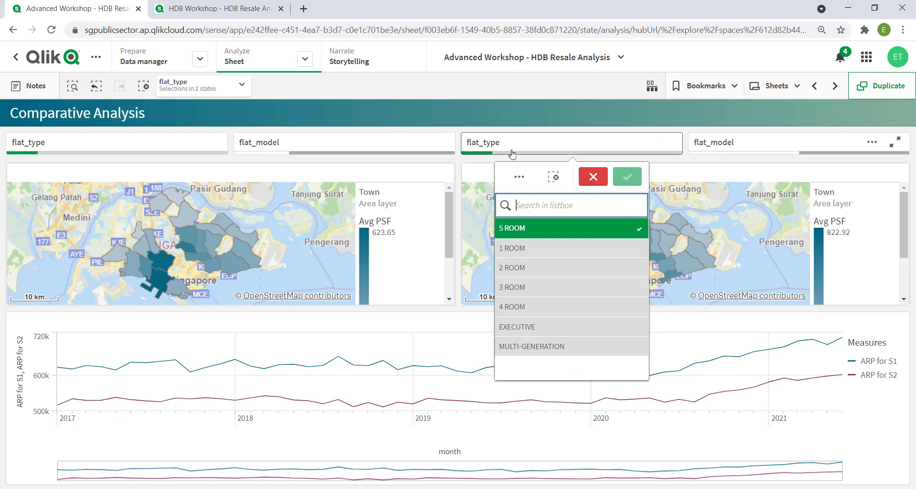
Clear 5 ROOM from the second comparison group's flat_type filter and select DBSS in its flat_model filter
click(519, 228)
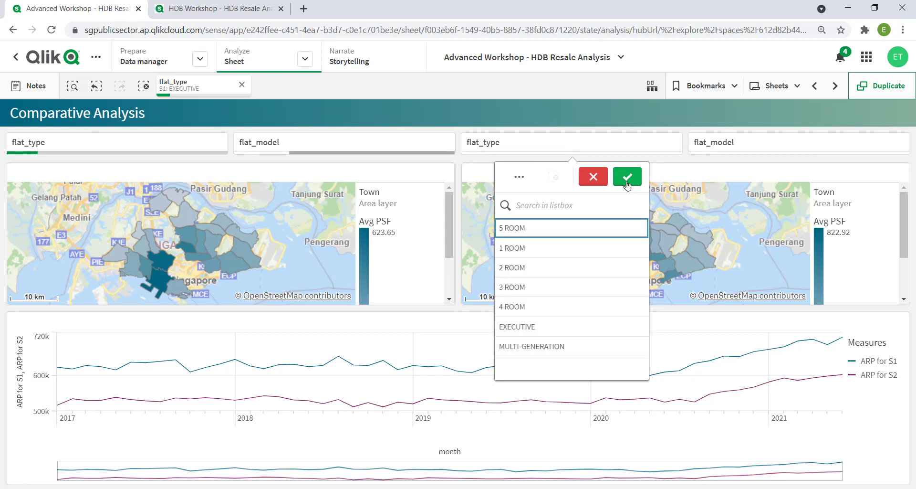
click(737, 144)
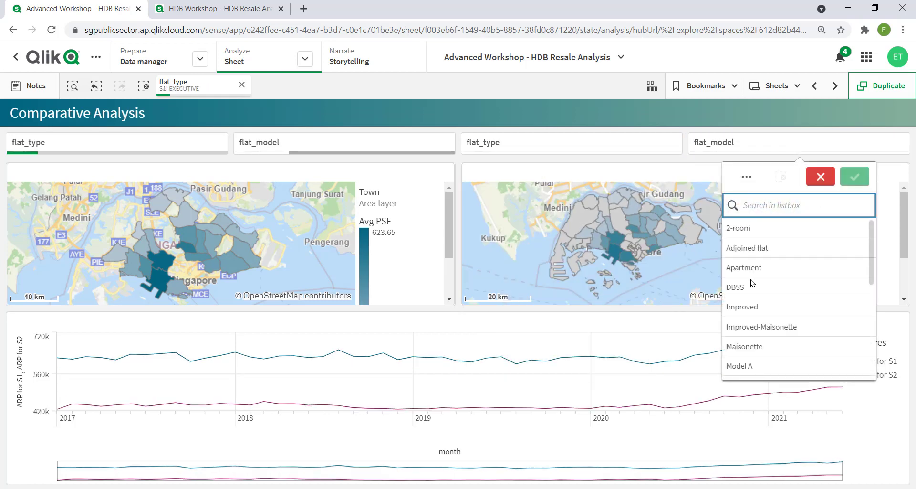
click(754, 287)
click(855, 176)
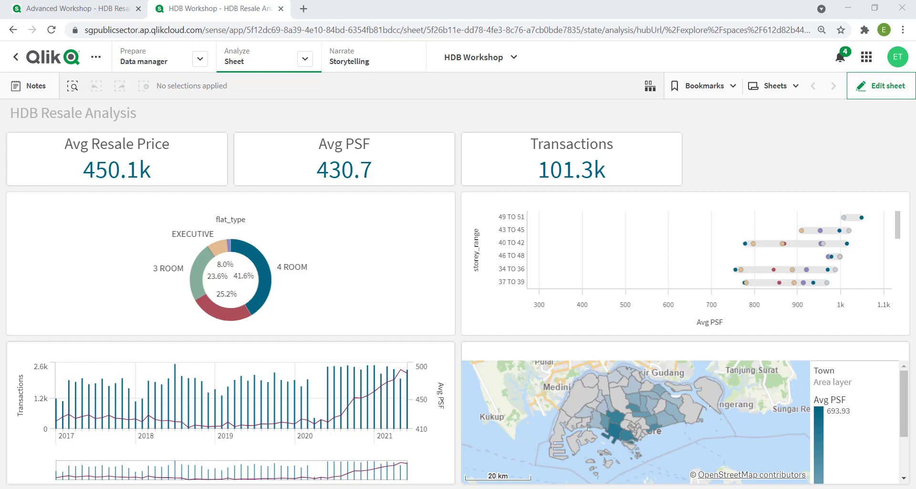
Create a new sheet titled "Comparative Analysis" in the HDB Workshop app and open it for editing
click(792, 90)
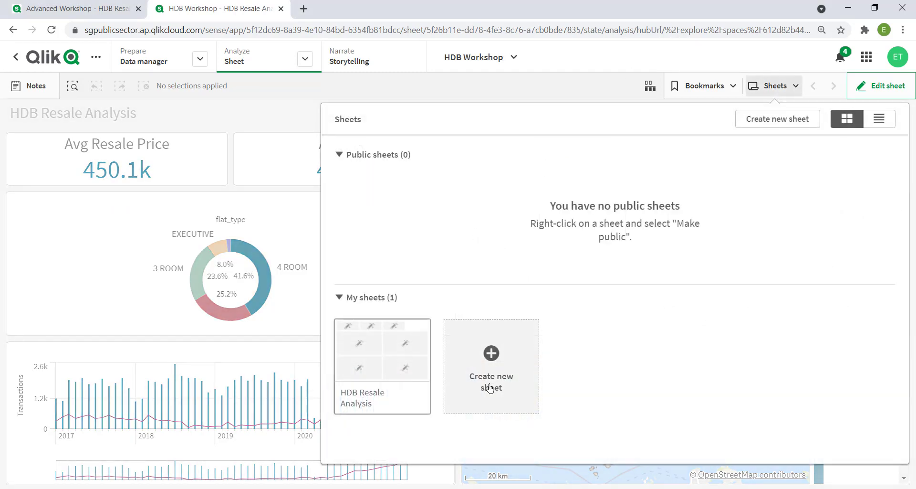
click(492, 354)
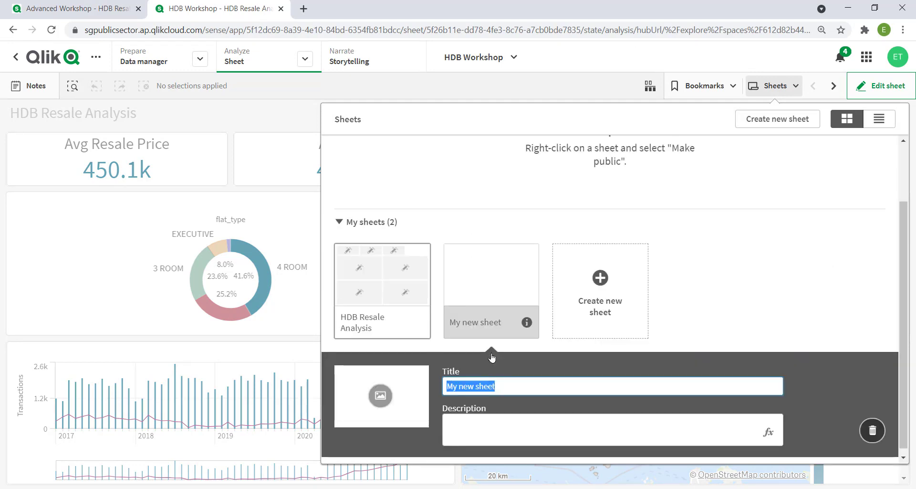
text(d)
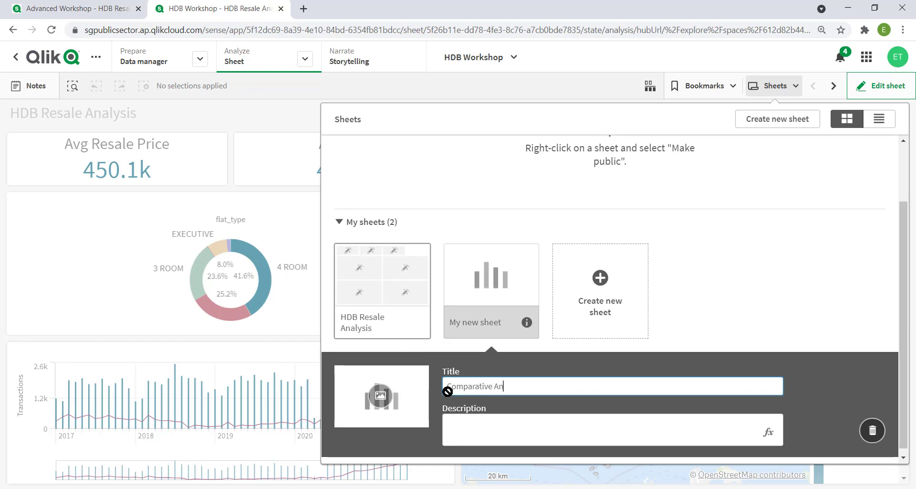
key(Return)
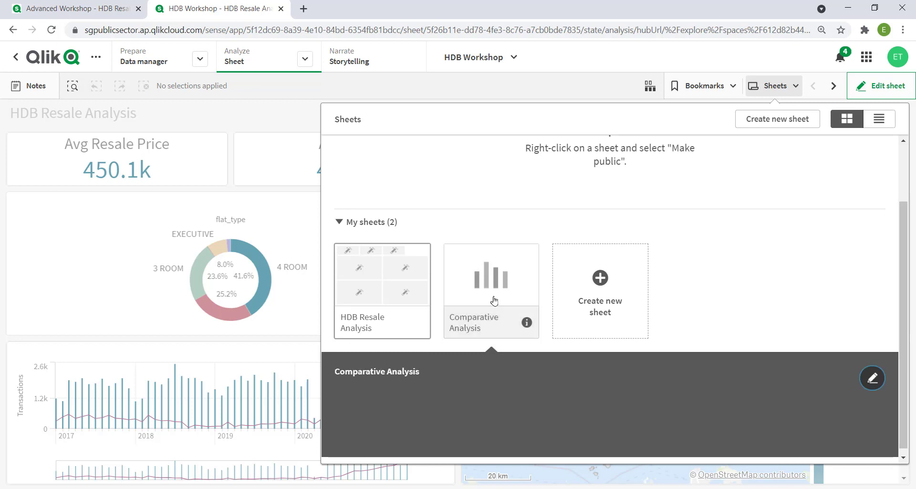
click(504, 273)
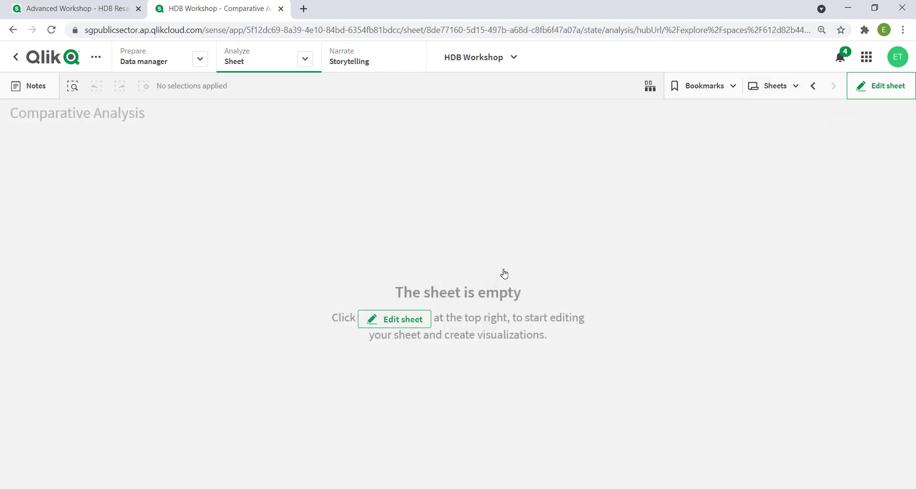
click(881, 94)
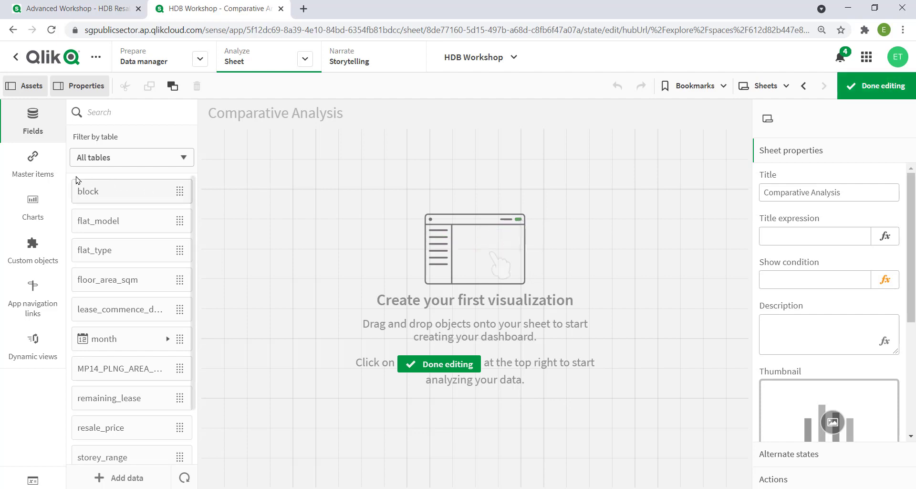
Create two alternate states named S1 and S2 in the master items
click(33, 171)
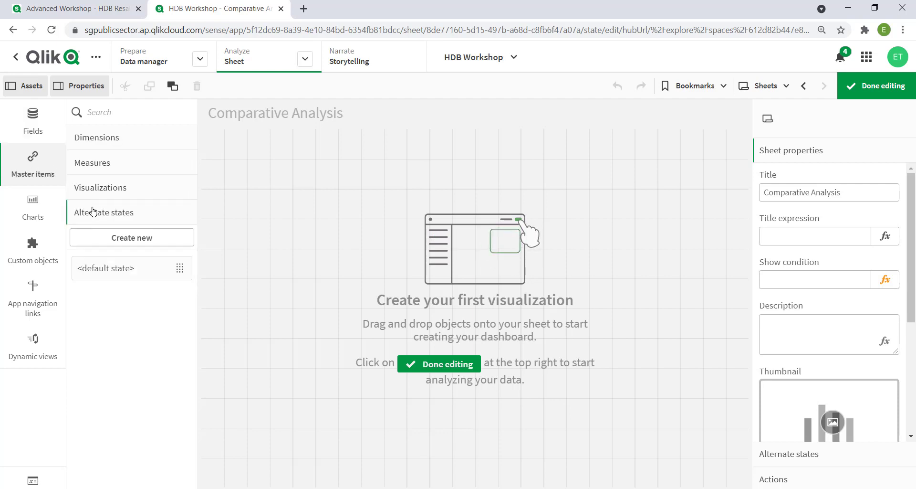
click(139, 238)
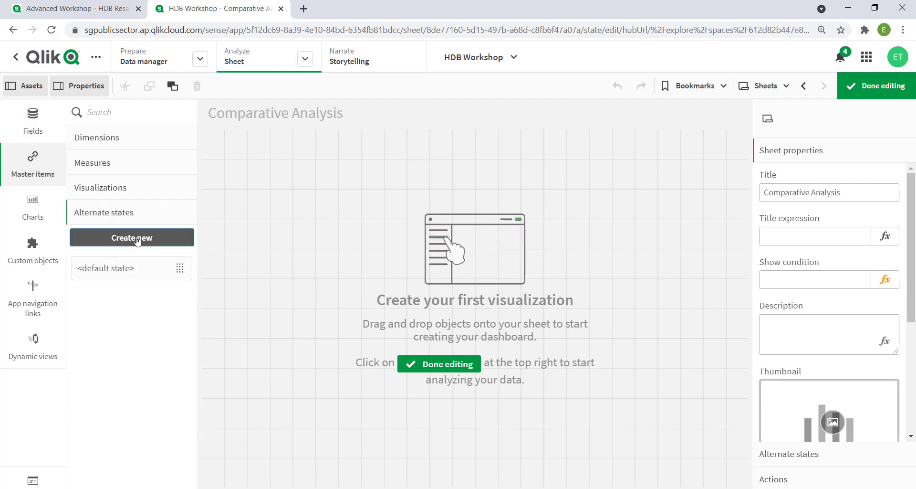
text(S1)
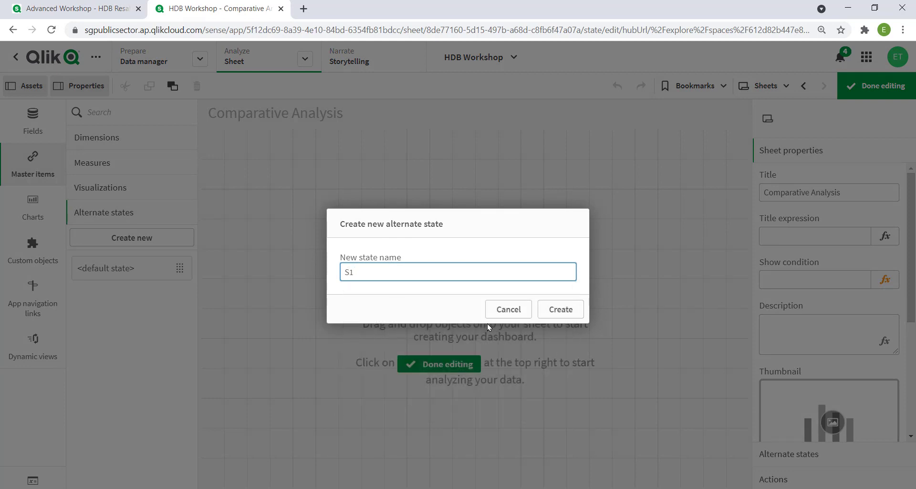
click(566, 316)
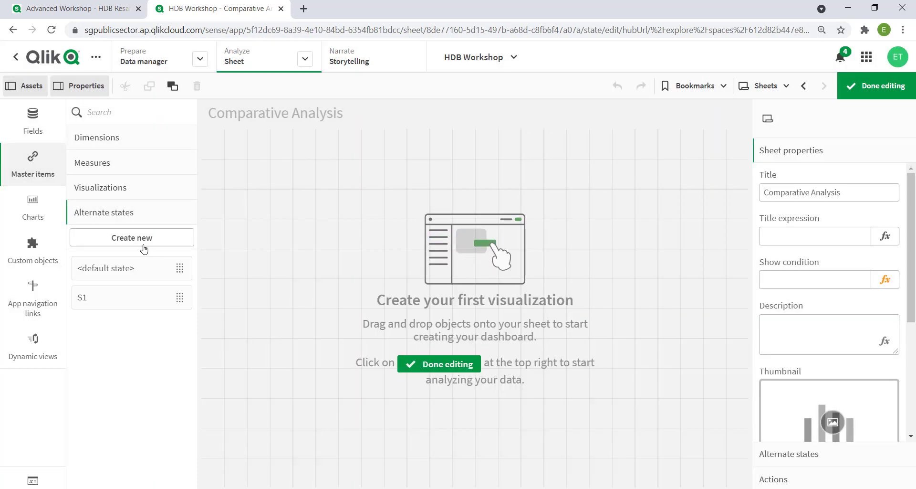
click(144, 249)
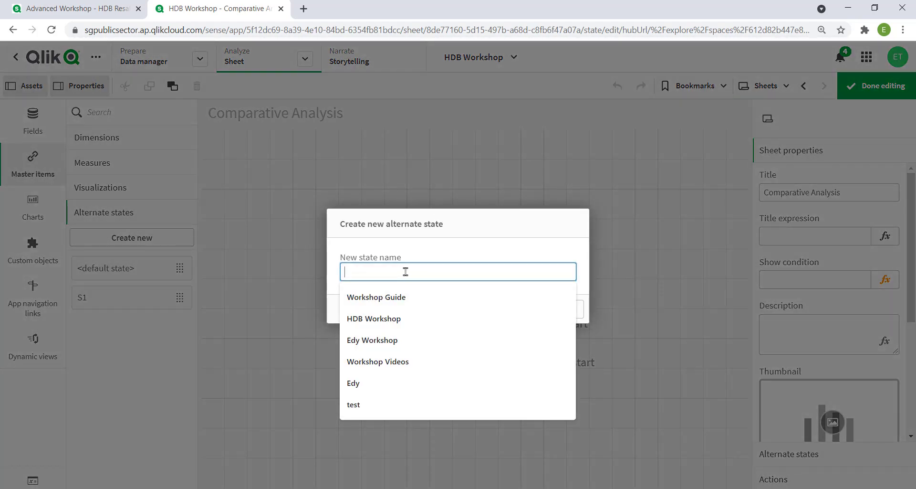
text(S2)
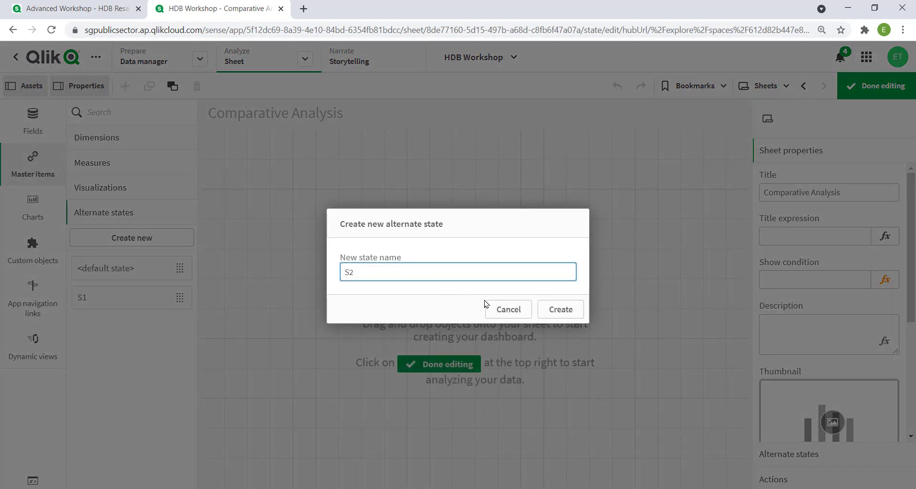
click(549, 314)
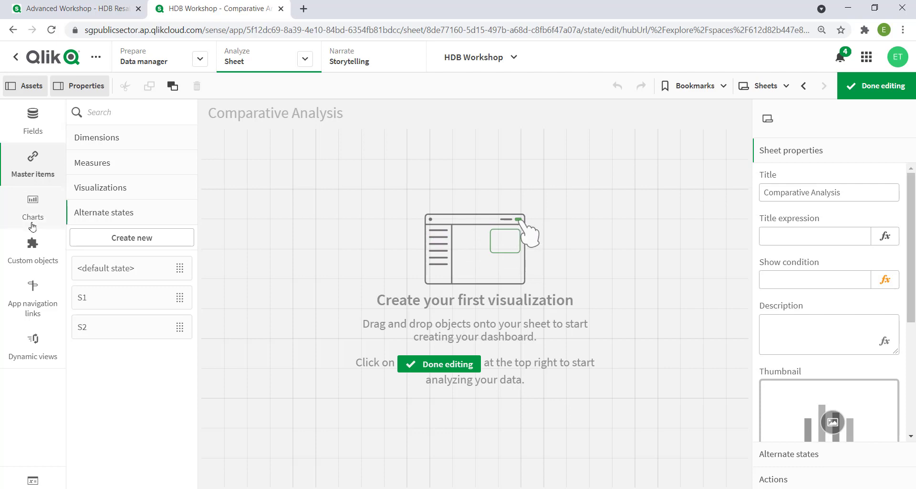
Add a filter pane to the empty sheet with flat_type as its dimension
click(32, 219)
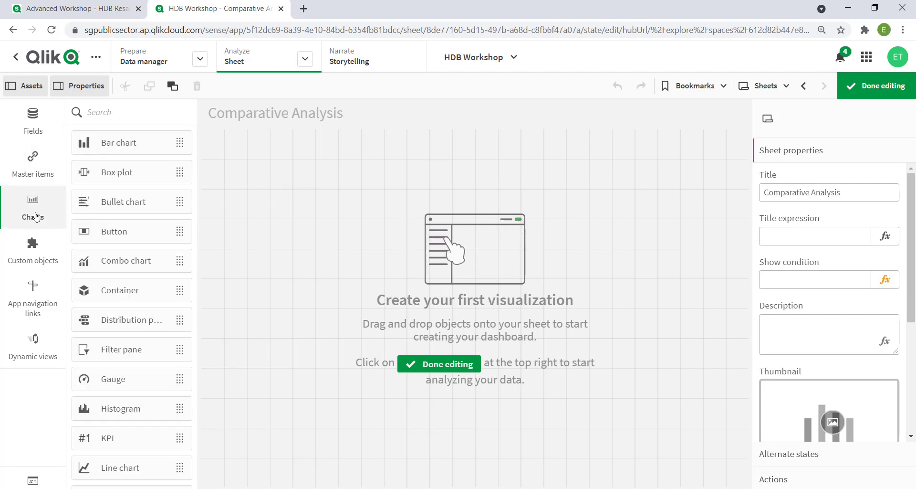
drag(129, 353, 340, 217)
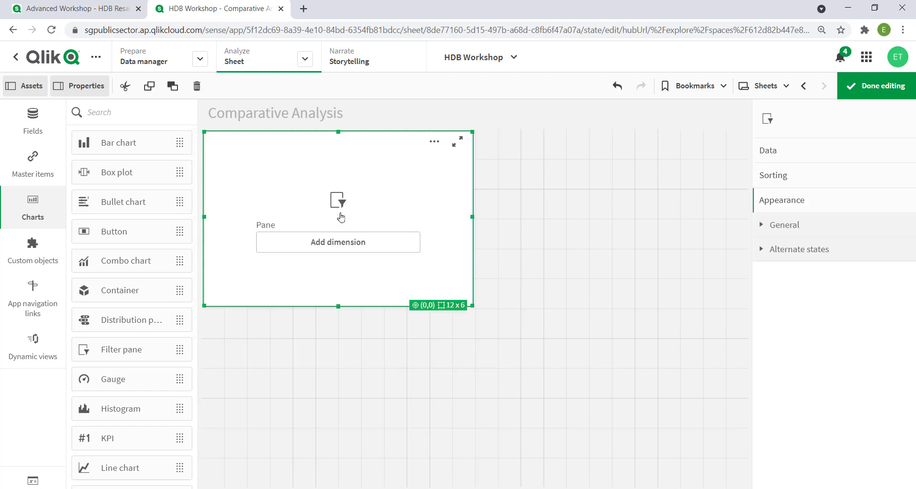
click(323, 244)
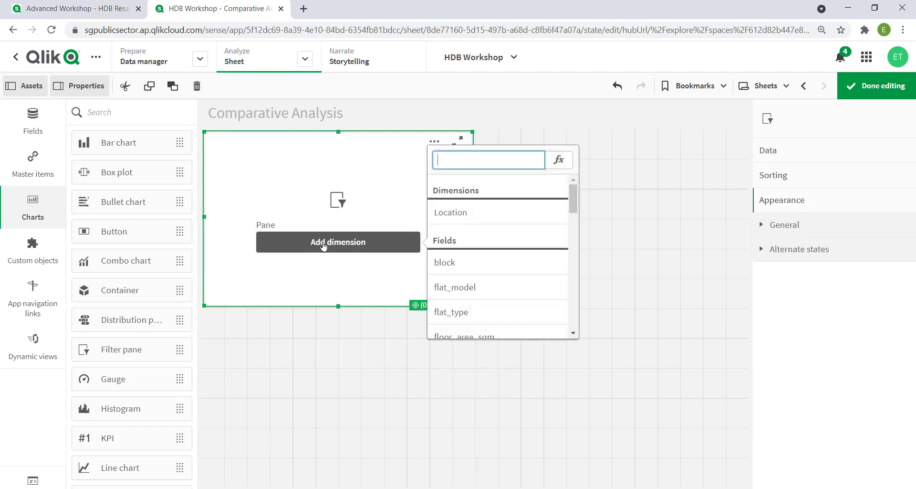
text(flat)
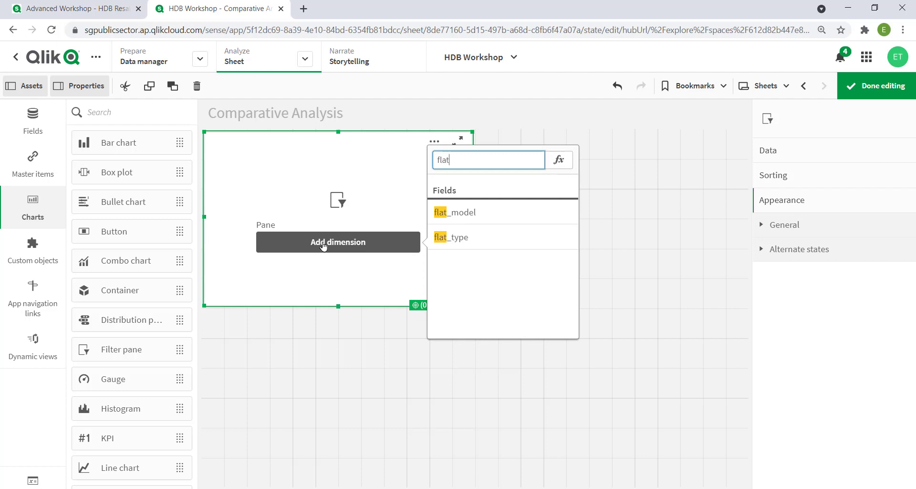
click(472, 235)
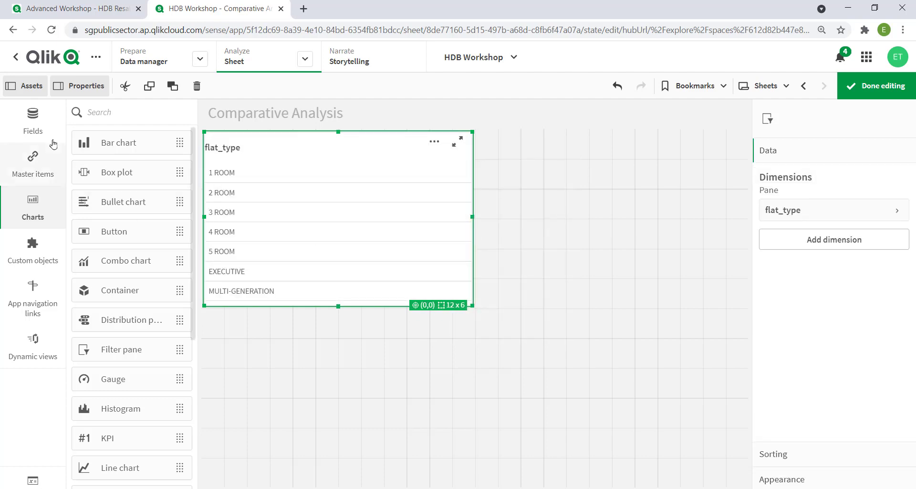
Add the flat_model field to the filter pane and shrink the pane to one grid row in height
click(34, 123)
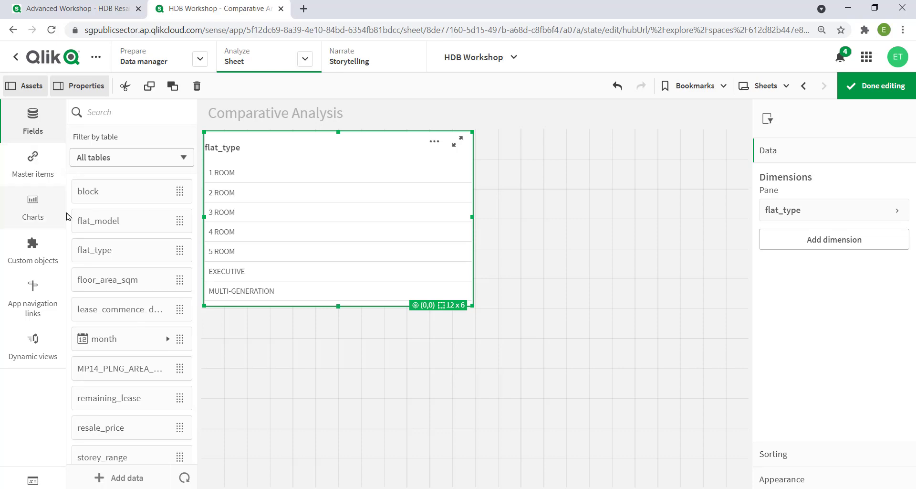
drag(96, 221, 303, 235)
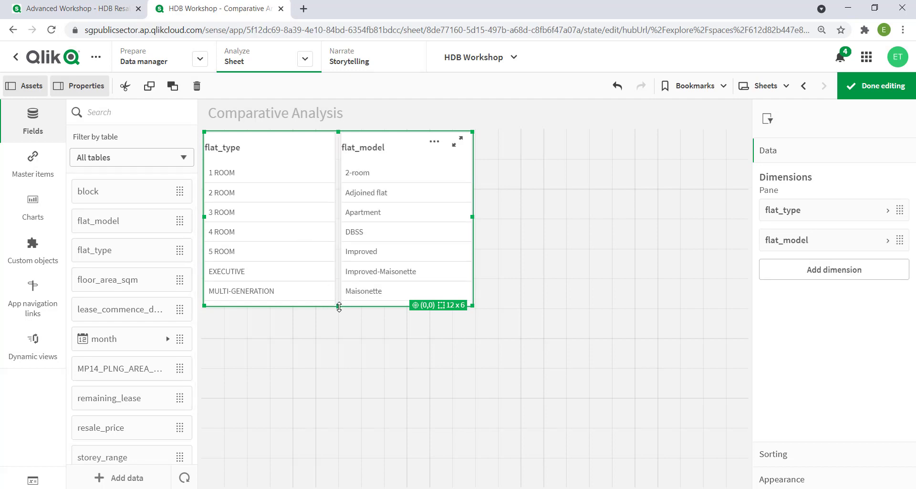
drag(339, 307, 351, 176)
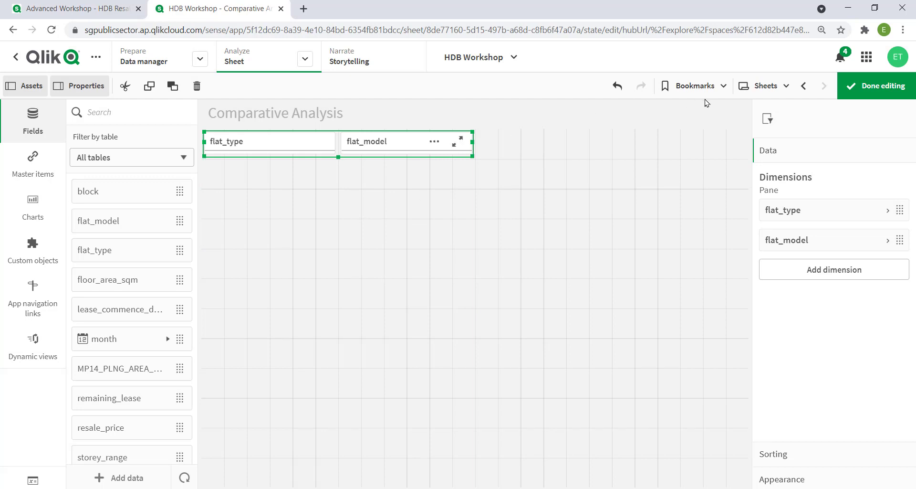
Copy the Town map from the HDB Resale Analysis sheet and paste it into the Comparative Analysis sheet
click(766, 88)
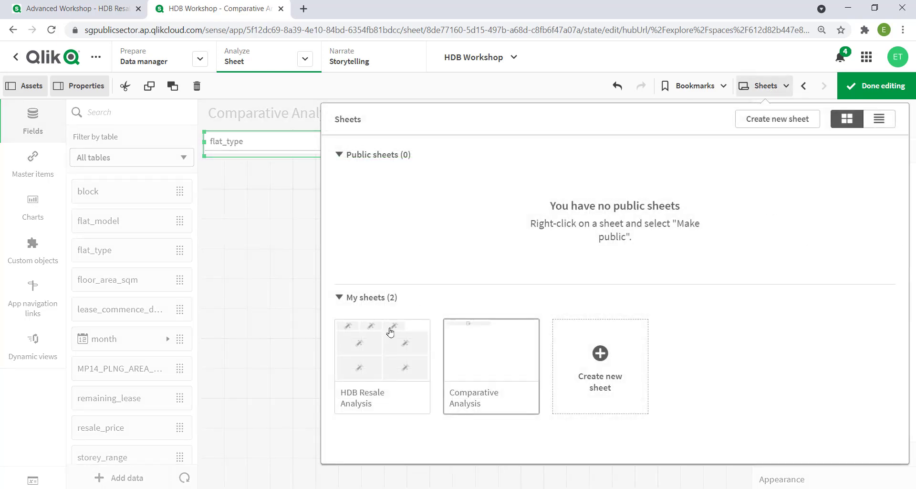
click(377, 359)
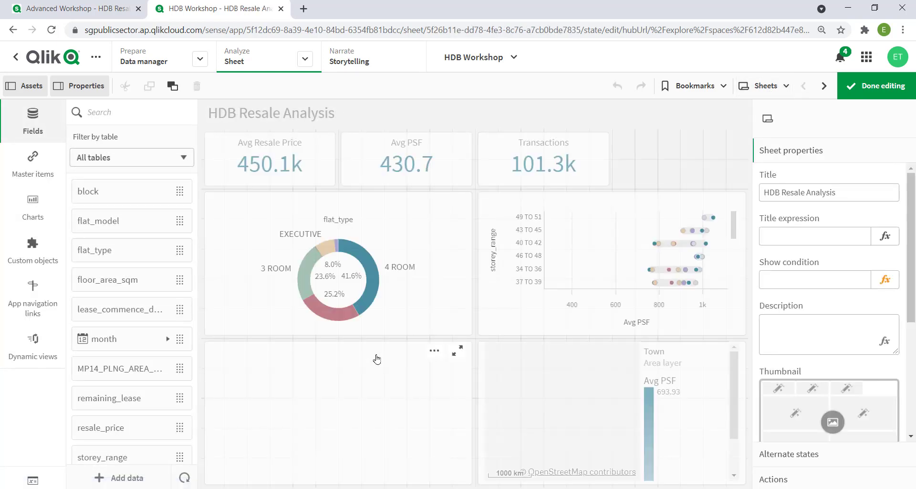
right_click(579, 390)
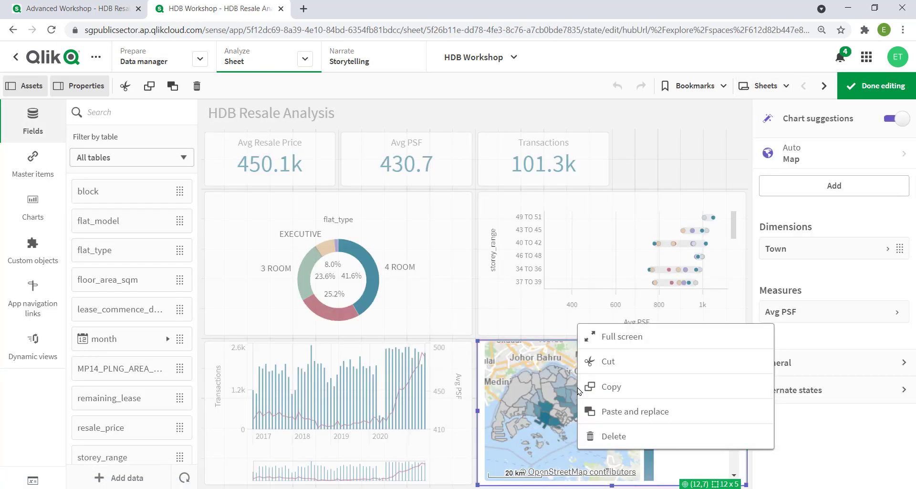
click(595, 387)
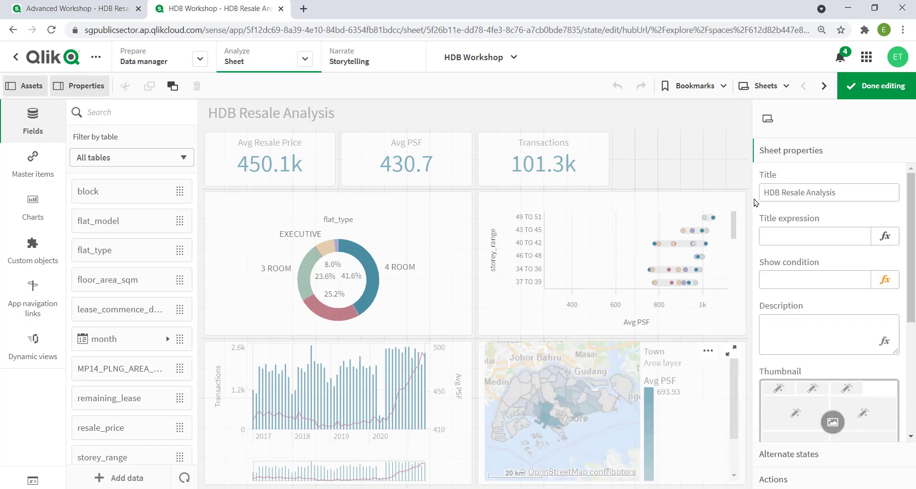
click(779, 87)
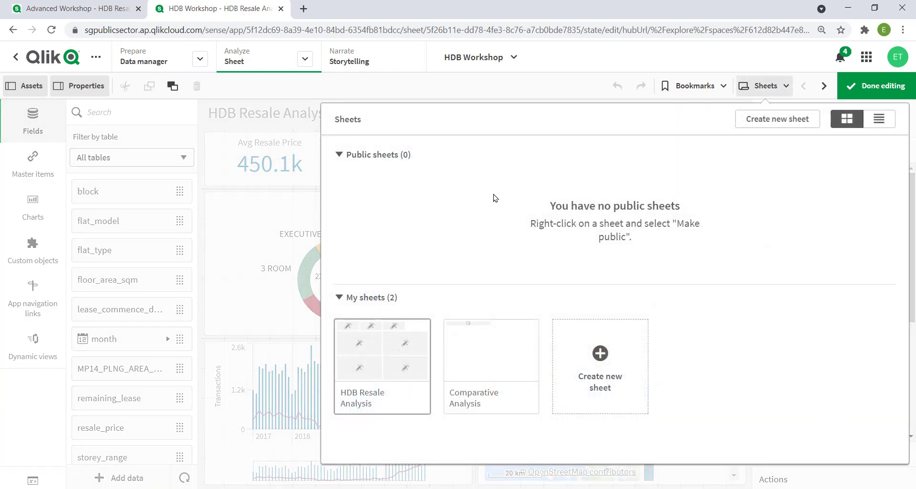
click(480, 354)
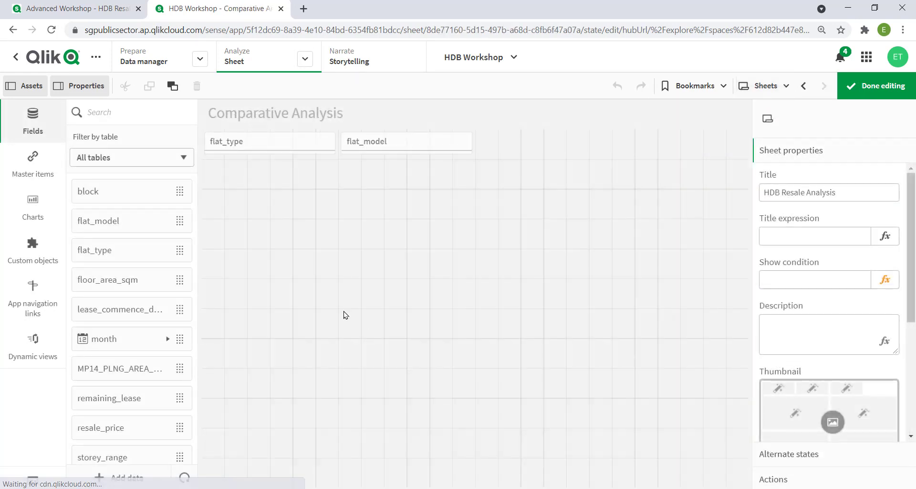
right_click(304, 287)
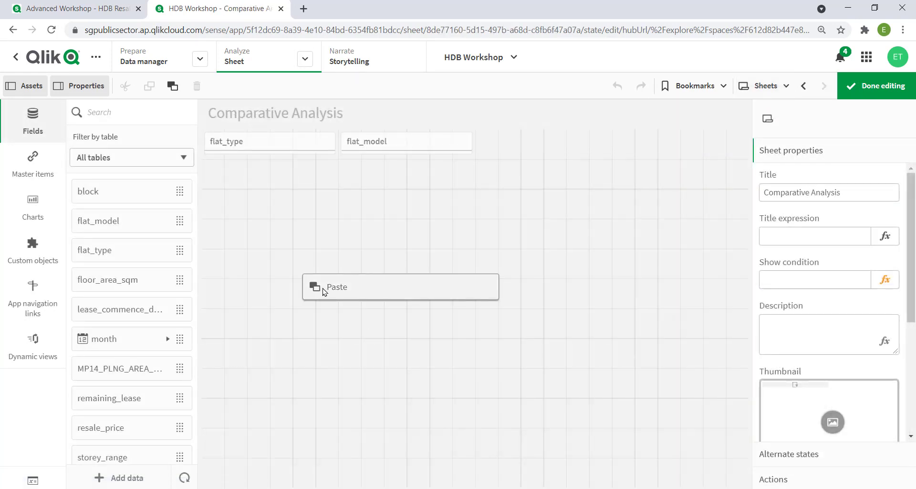
click(337, 287)
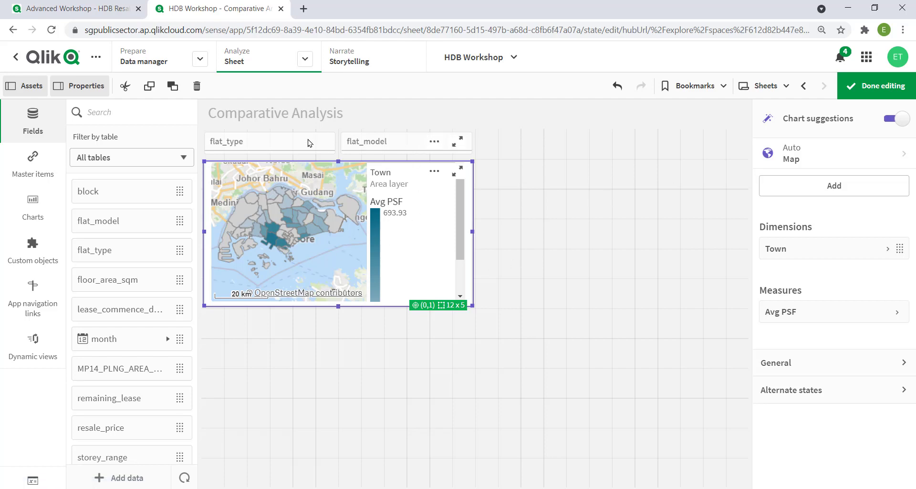
Duplicate the flat_type and flat_model filter pane beside the original and shrink the copy to one grid row in height
right_click(308, 143)
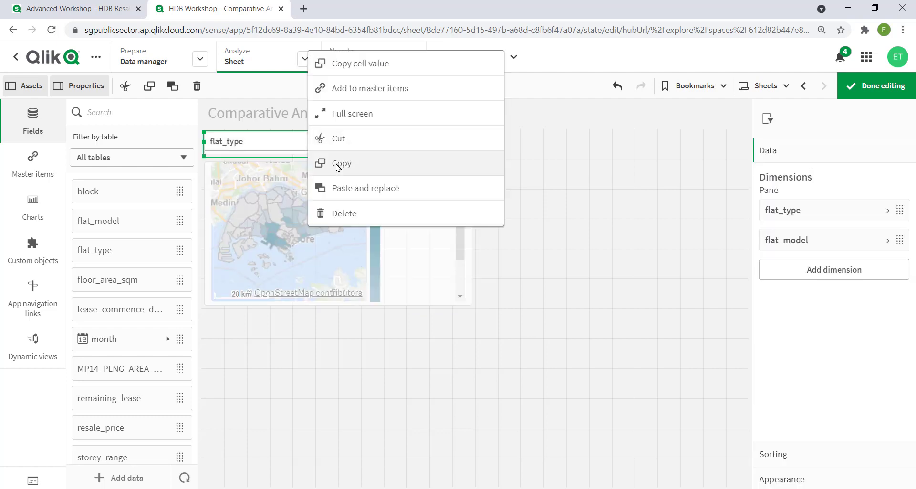
click(337, 164)
right_click(530, 158)
click(548, 185)
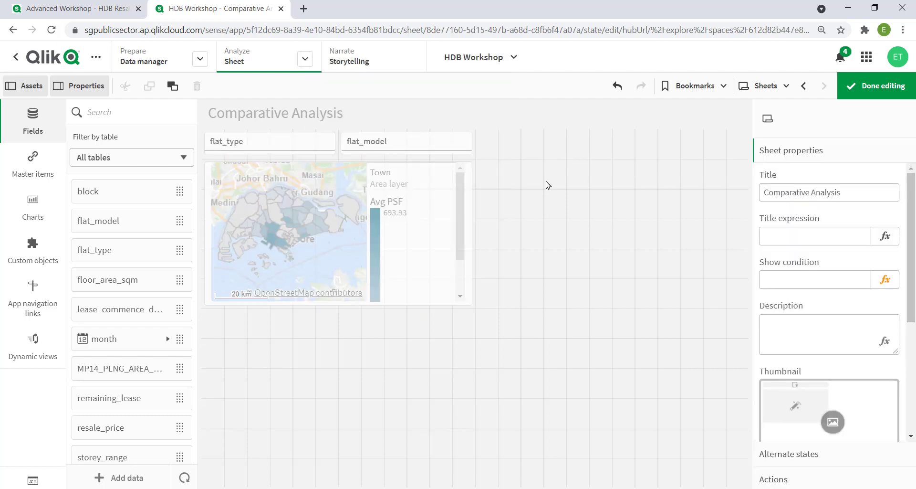
drag(612, 305, 612, 157)
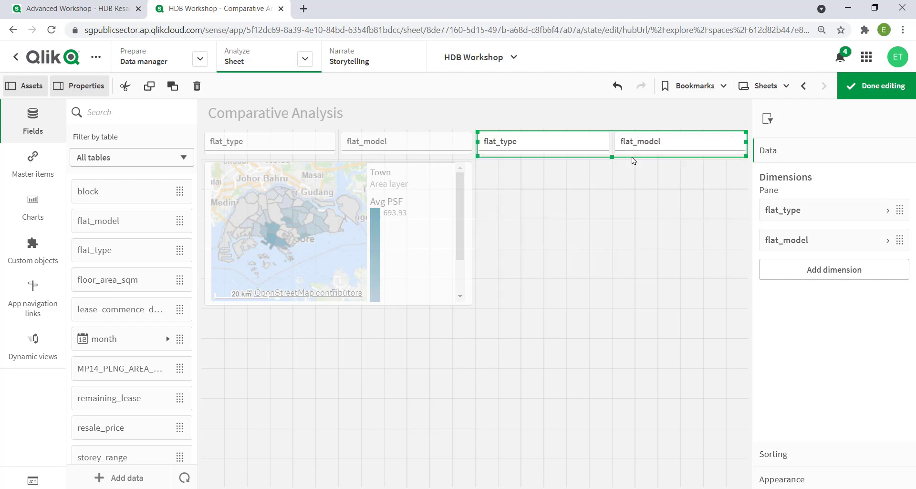
Duplicate the Town map and place the copy beside the original, beneath the second filter pane
right_click(386, 226)
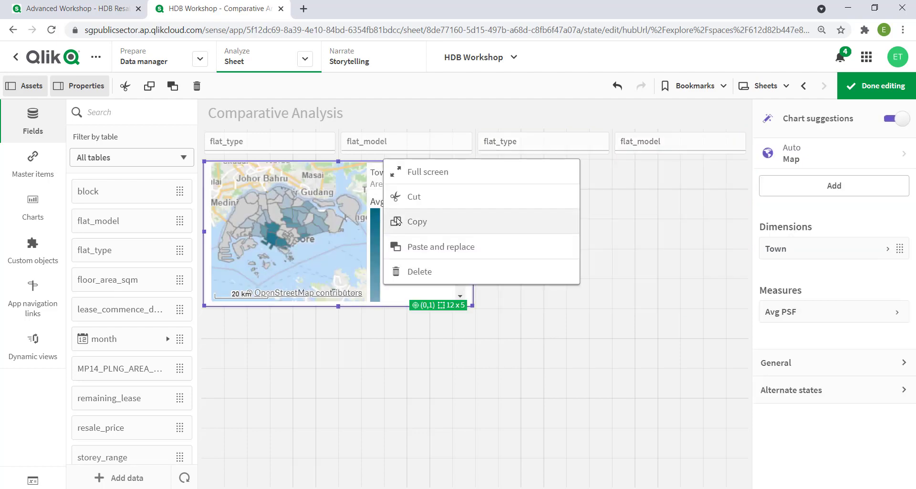
click(398, 221)
click(557, 229)
right_click(574, 229)
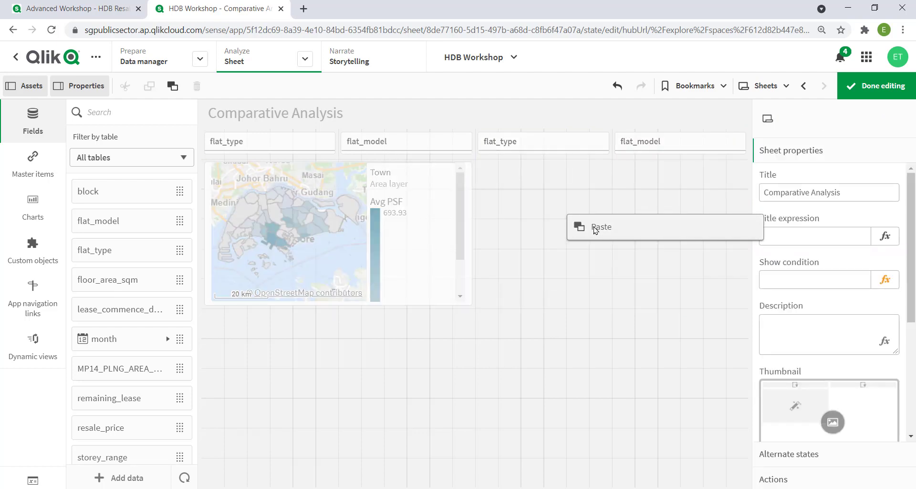
click(596, 227)
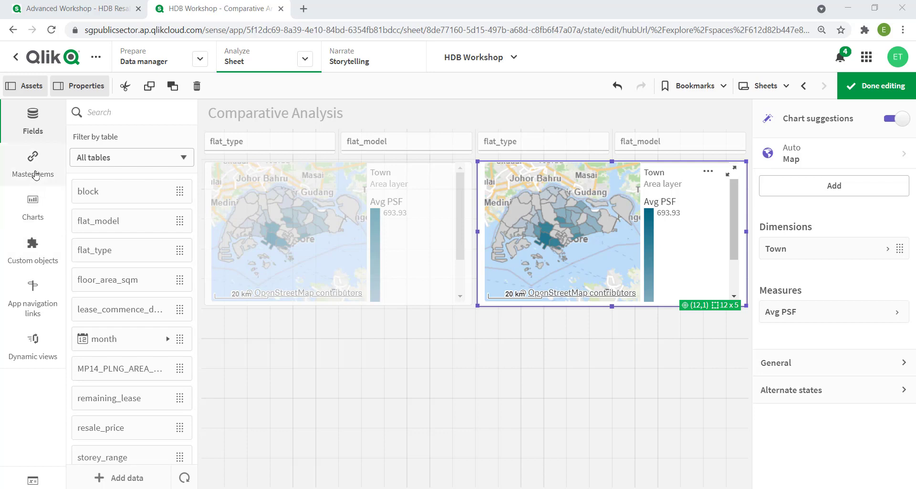
Assign alternate state S1 to the first flat_type and flat_model filter pane and to the Town map beneath it
click(35, 175)
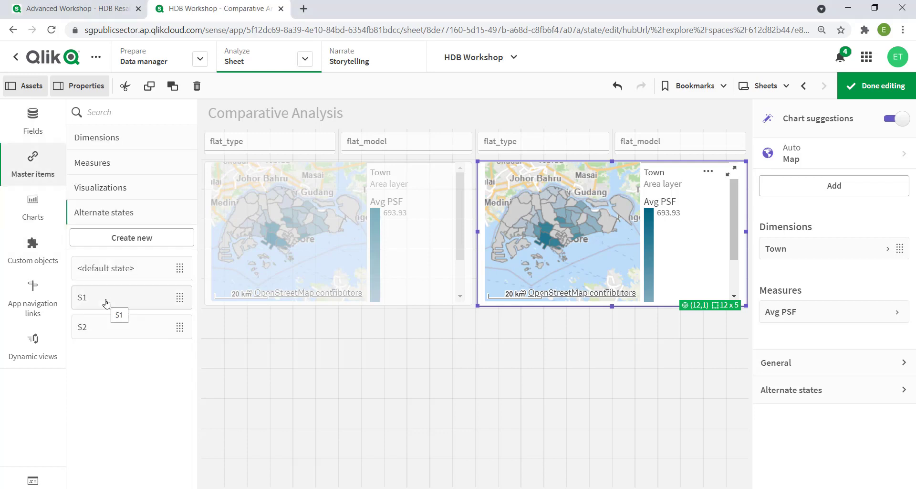
drag(107, 302, 392, 143)
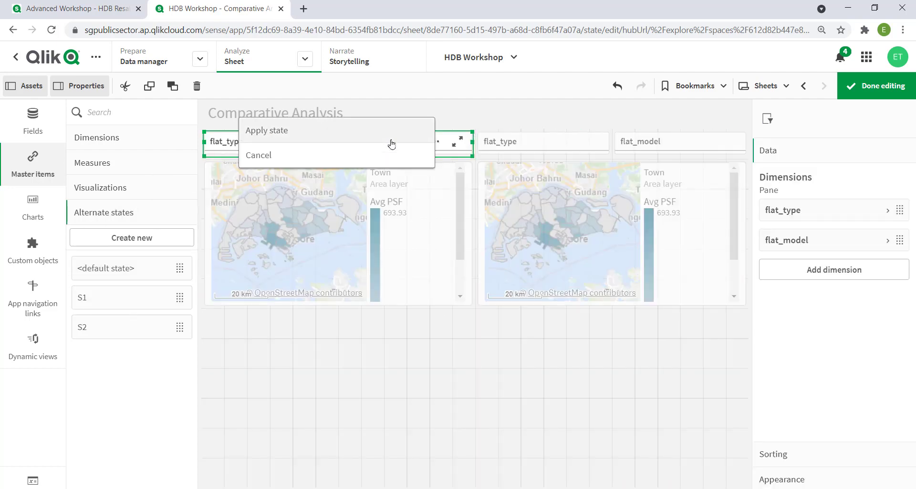
click(281, 131)
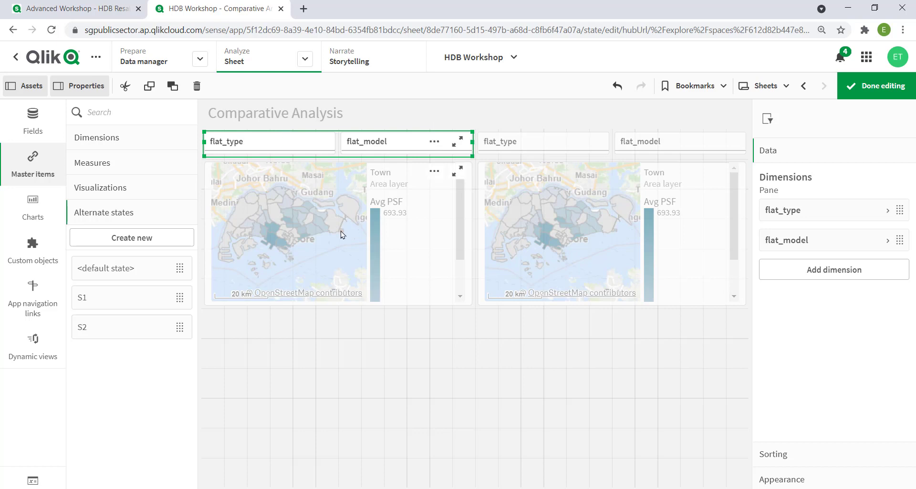
click(342, 234)
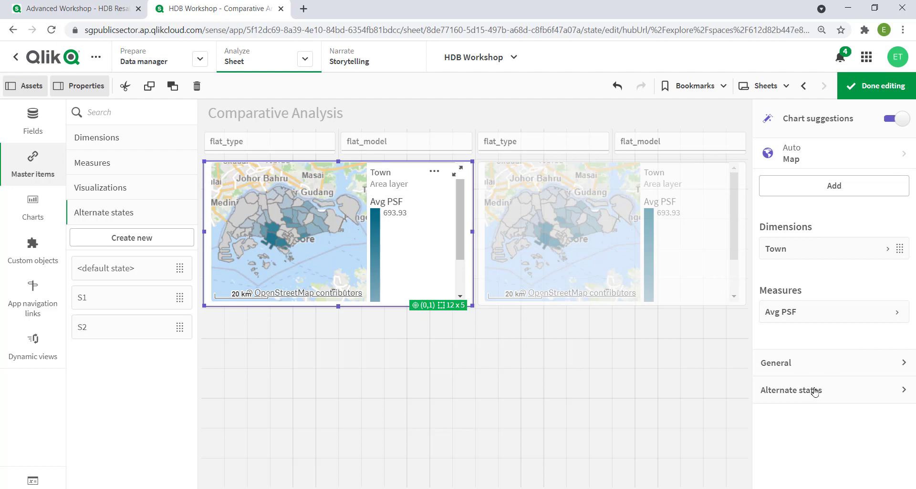
click(815, 390)
click(808, 434)
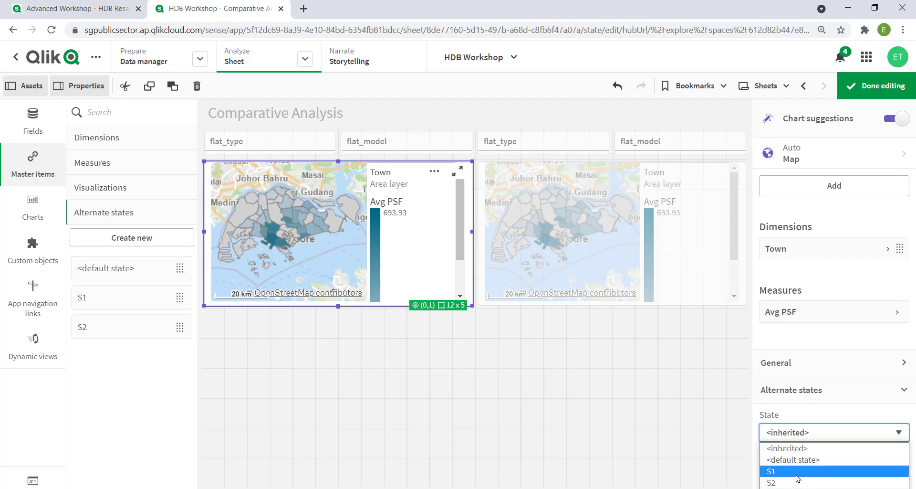
click(796, 474)
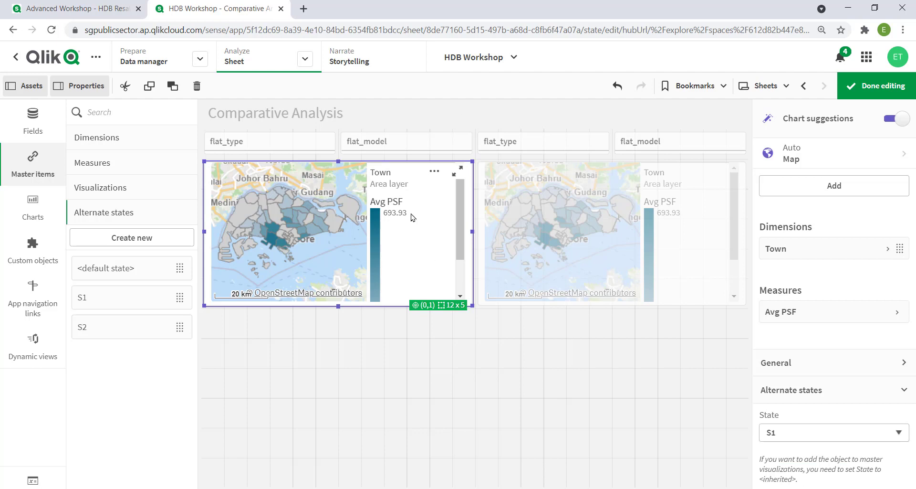
Assign alternate state S2 to the second flat_type and flat_model filter pane and to the Town map beneath it
click(532, 143)
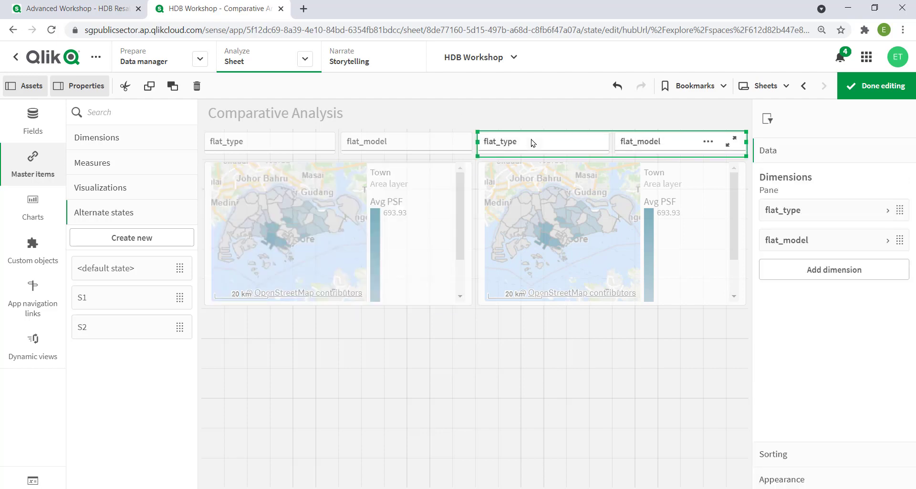
drag(118, 333, 608, 139)
click(603, 131)
drag(137, 340, 610, 213)
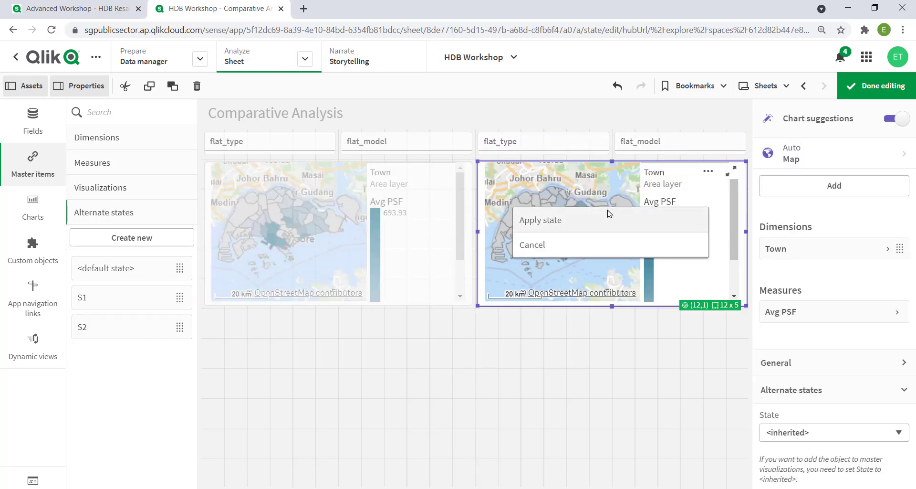
click(607, 218)
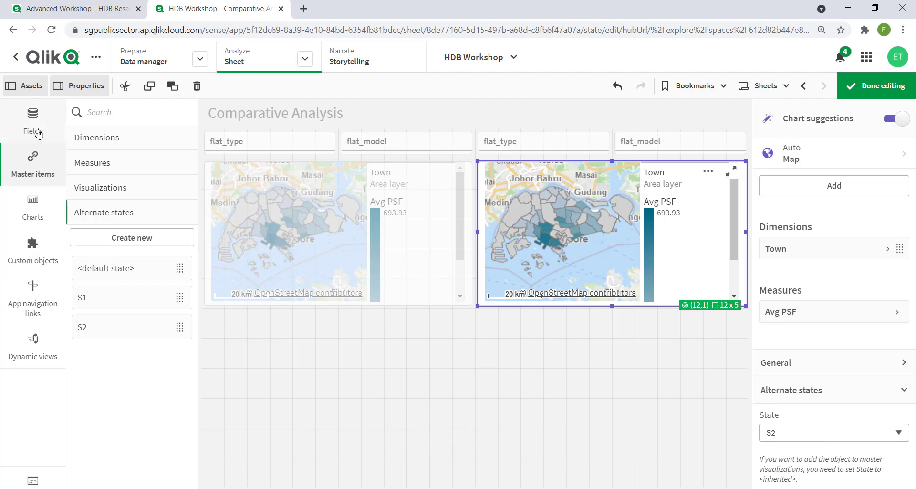
Create a chart below the first map with month as dimension and the Avg Resale Price master measure added twice
click(34, 127)
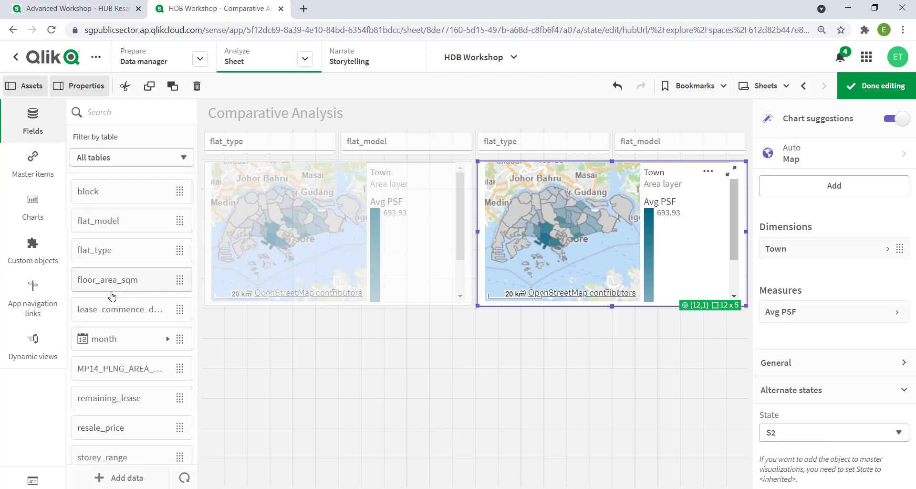
drag(120, 340, 401, 372)
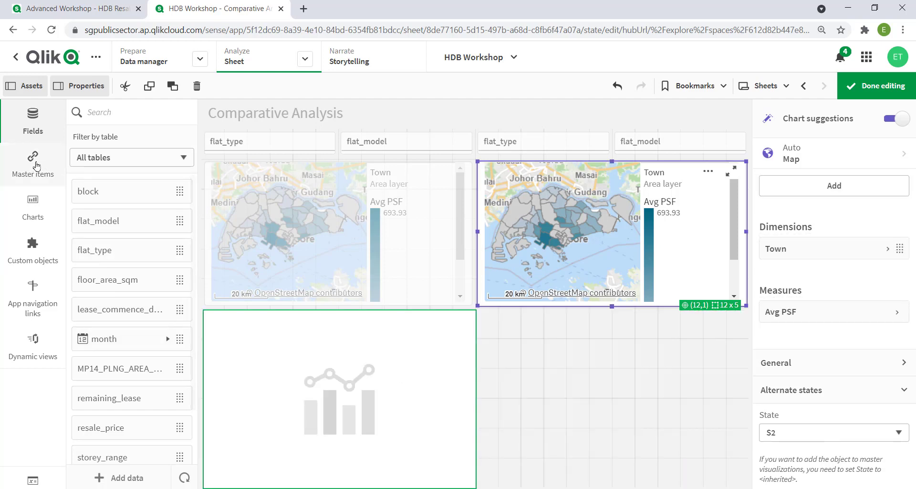
click(36, 166)
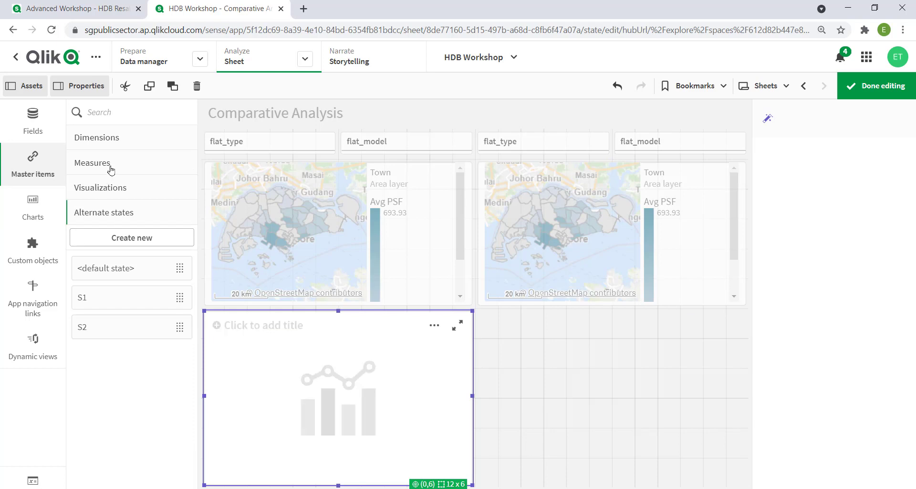
click(107, 168)
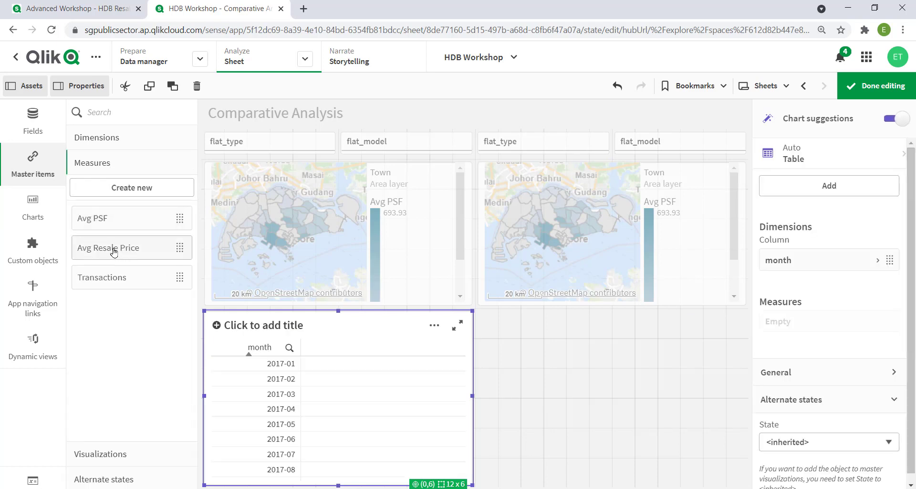
drag(113, 252, 302, 375)
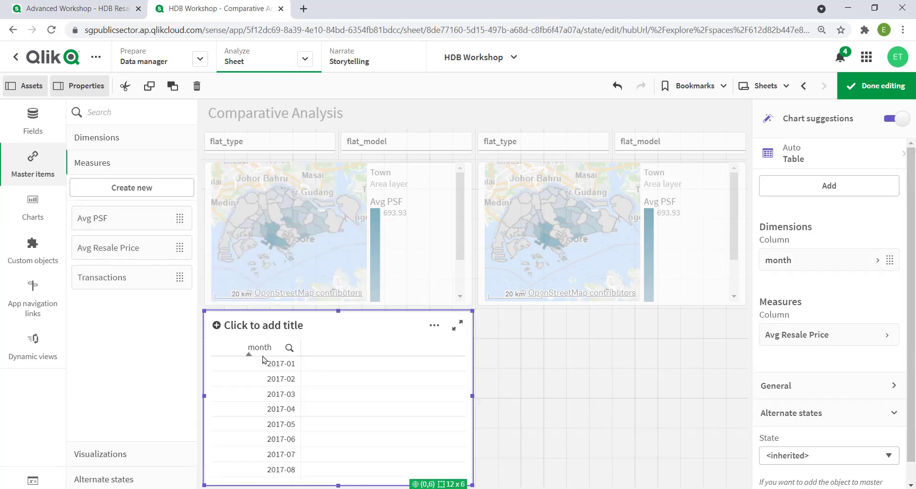
drag(122, 251, 353, 374)
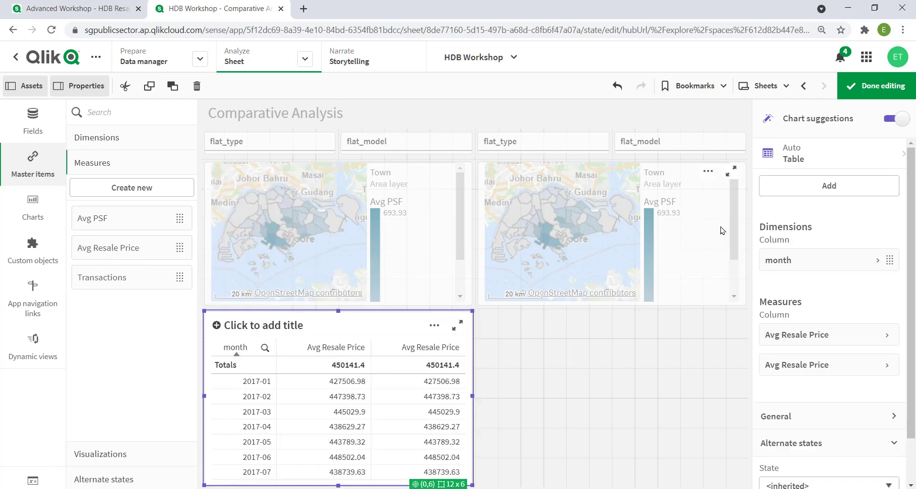
Change the month chart to a line chart and widen it to 24 grid columns across the sheet
click(802, 151)
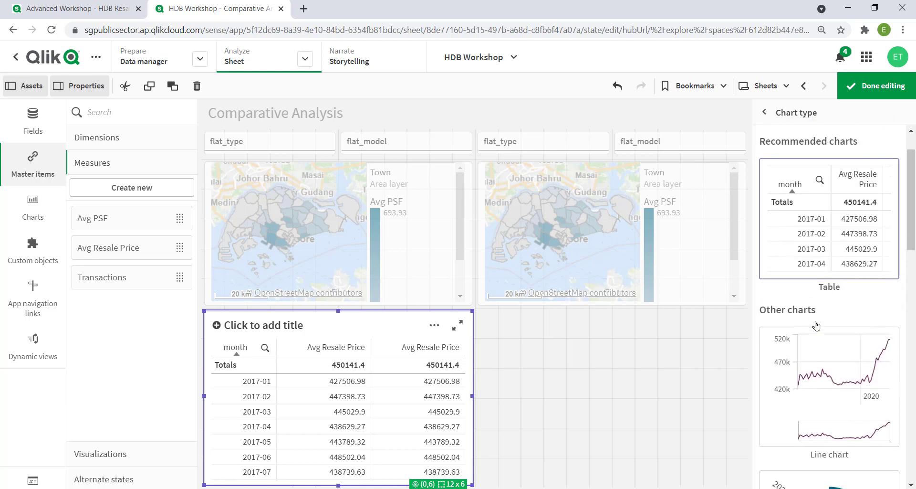
scroll(817, 324, down, 1)
click(814, 325)
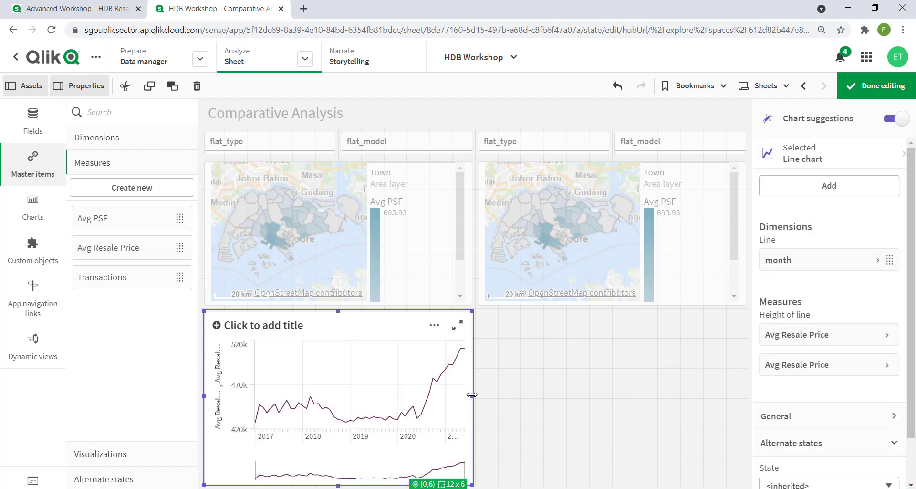
drag(474, 395, 747, 389)
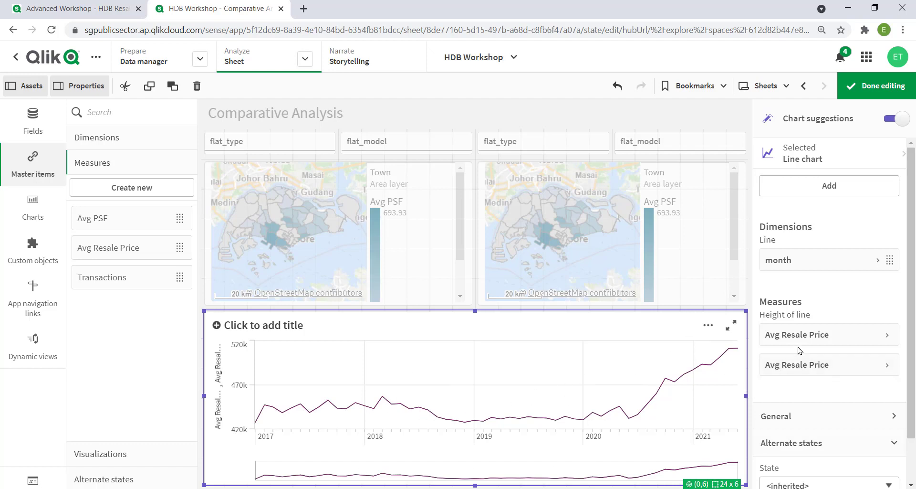
Unlink one of the line chart's Avg Resale Price measures from the master measure and set its expression to Avg({S1}resale_price)
click(802, 339)
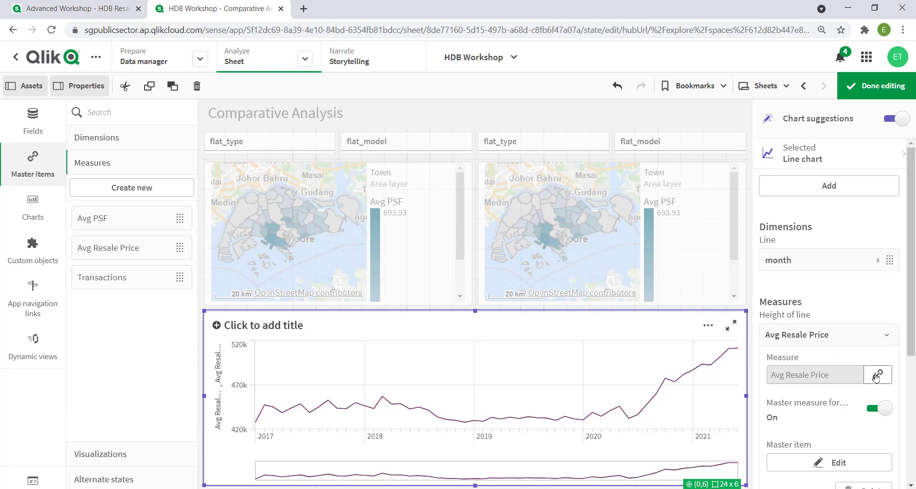
click(877, 376)
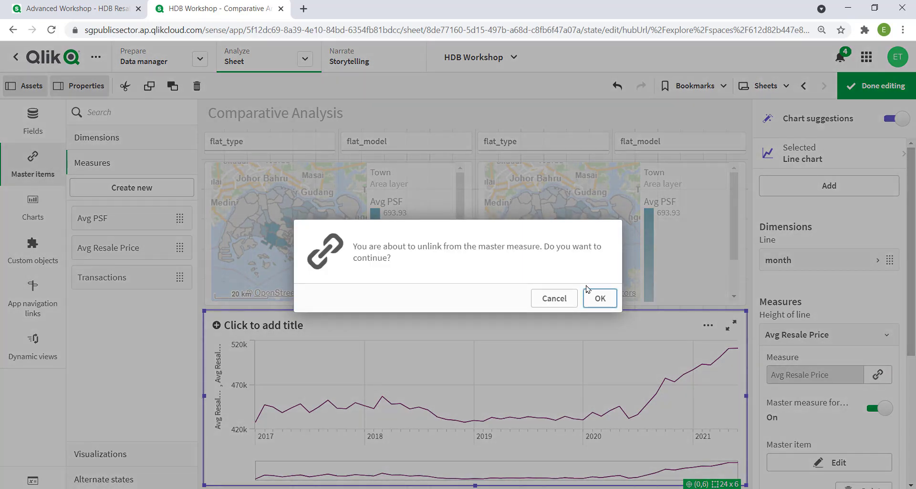
click(597, 299)
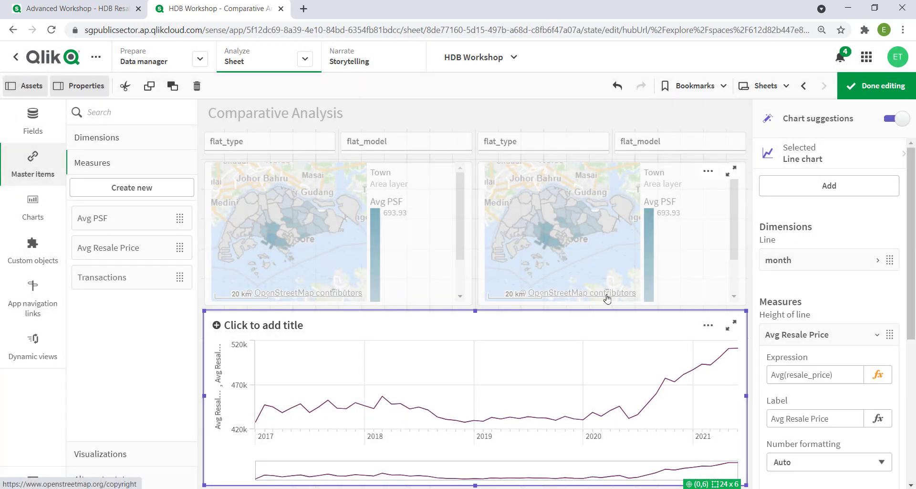
click(848, 375)
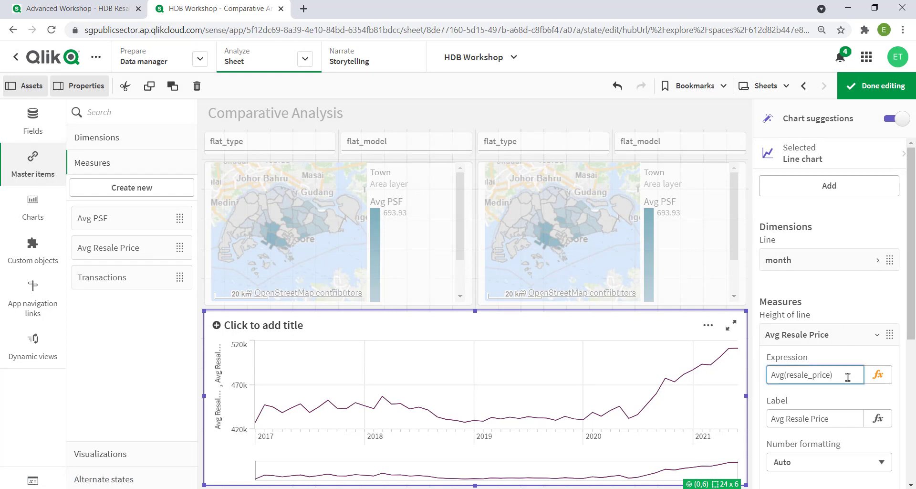
text({)
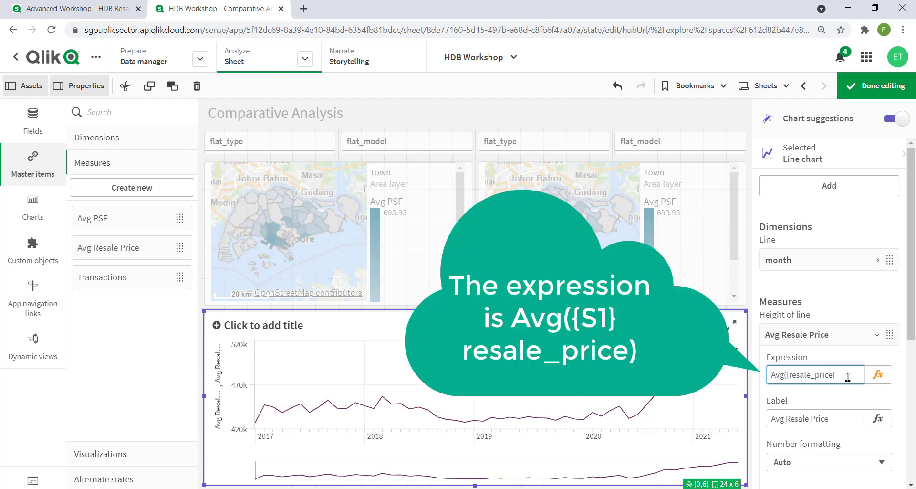
text(S1})
key(Return)
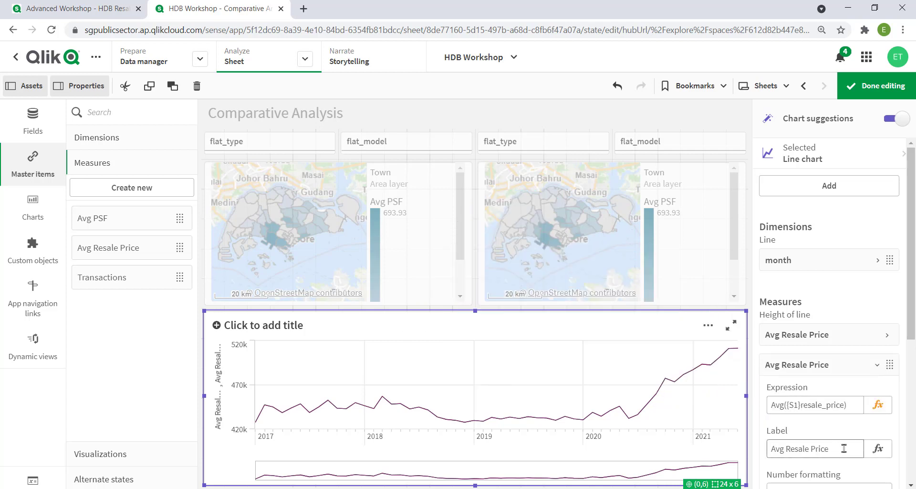
Label the S1 resale price measure "ARP for S1"
triple_click(843, 448)
text(ARP)
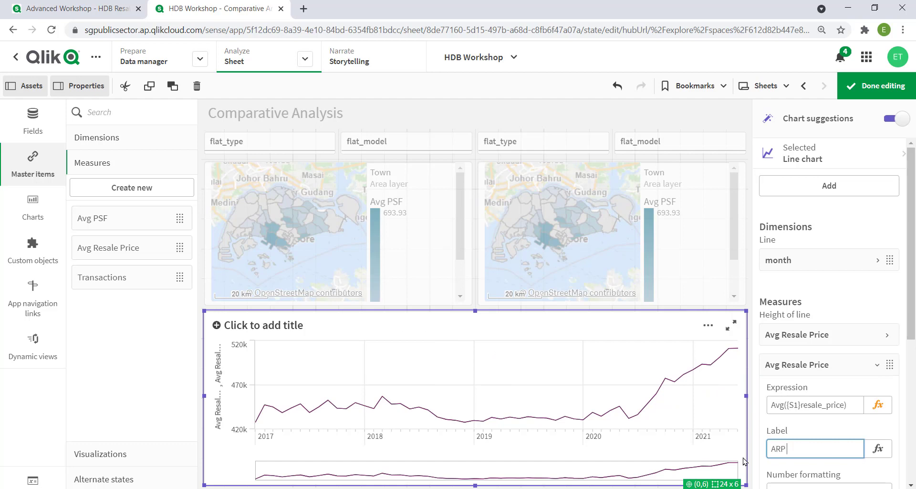
text( for S1)
key(Return)
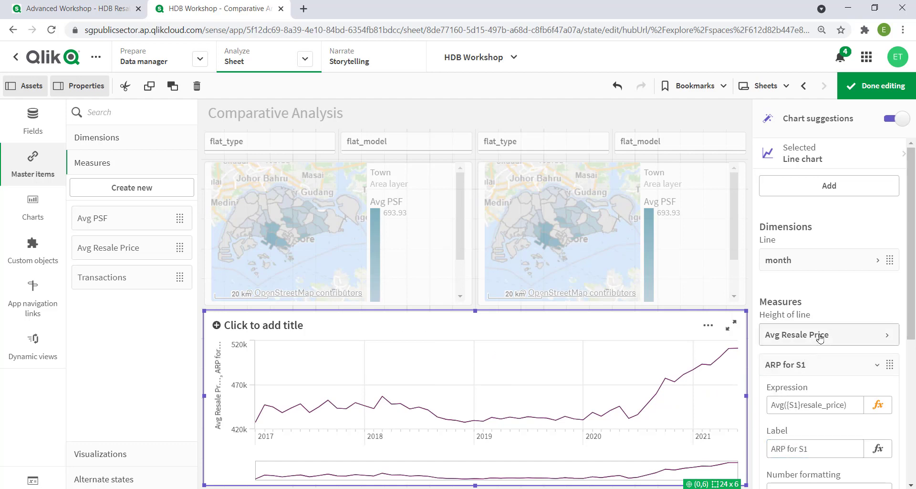
Unlink the remaining Avg Resale Price measure from the master measure and set its expression to Avg({S2}resale_price)
click(820, 337)
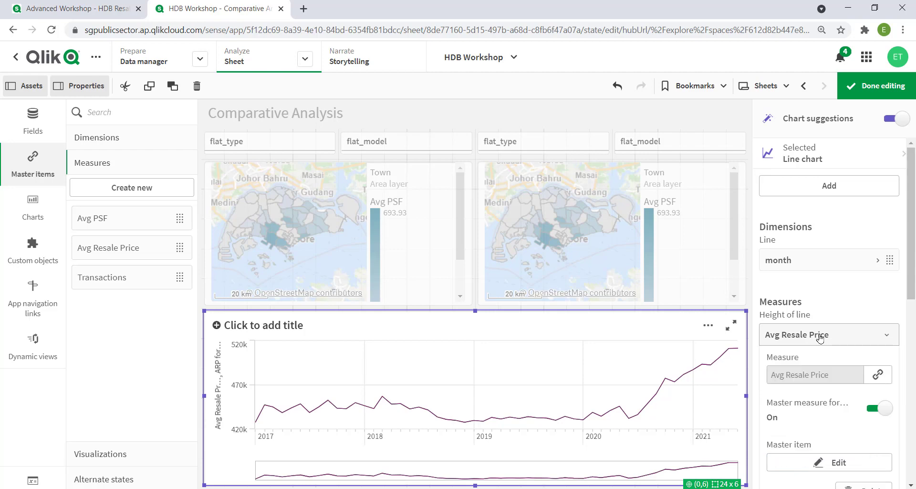
click(877, 377)
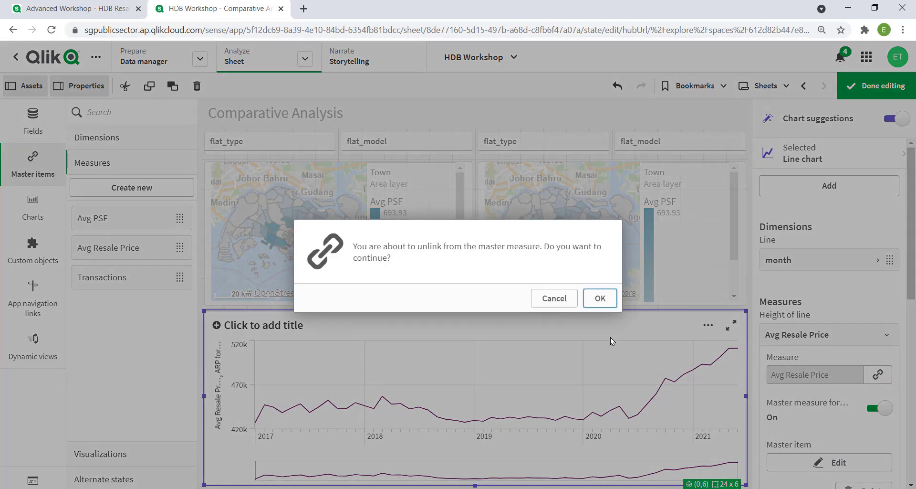
click(600, 299)
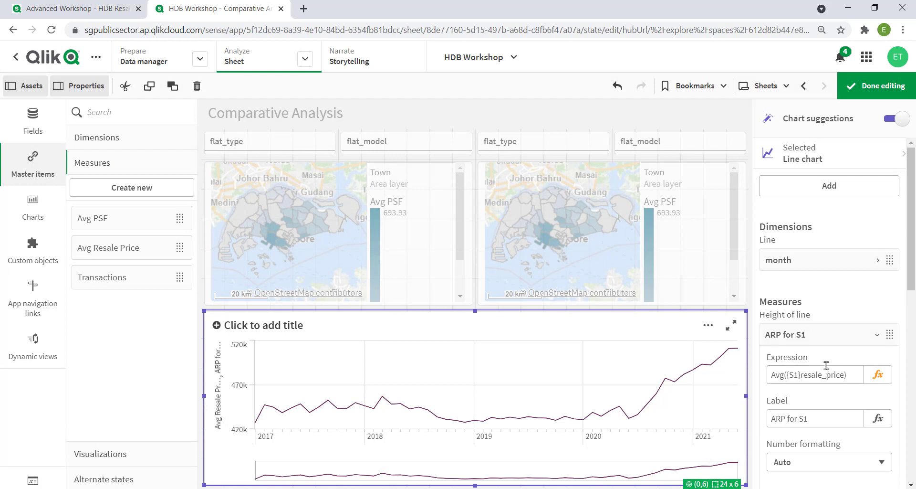
scroll(830, 370, down, 4)
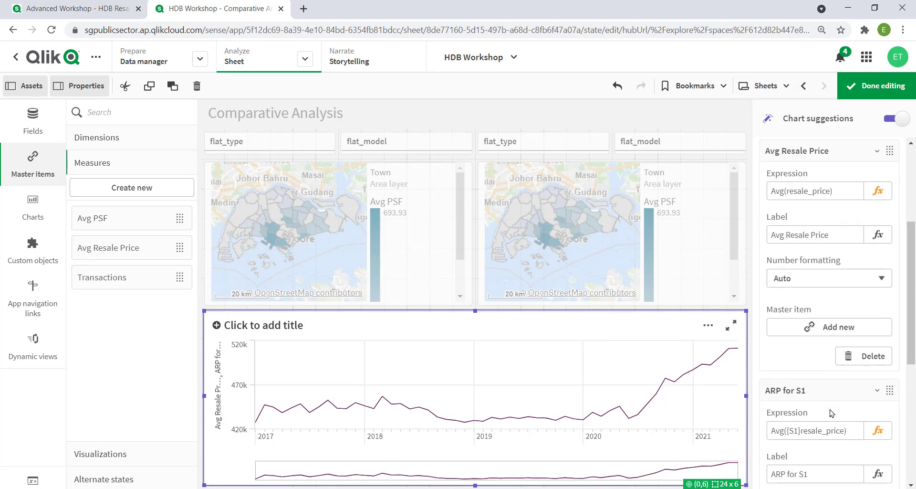
click(799, 190)
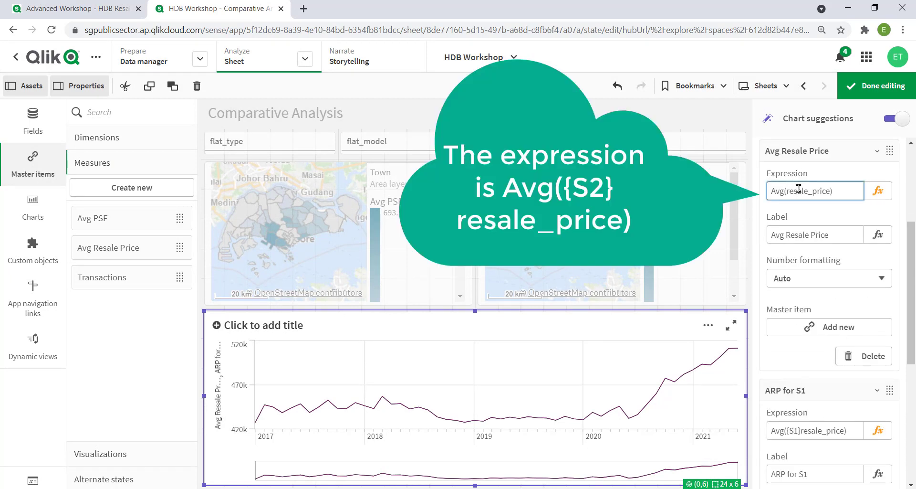
text({S2})
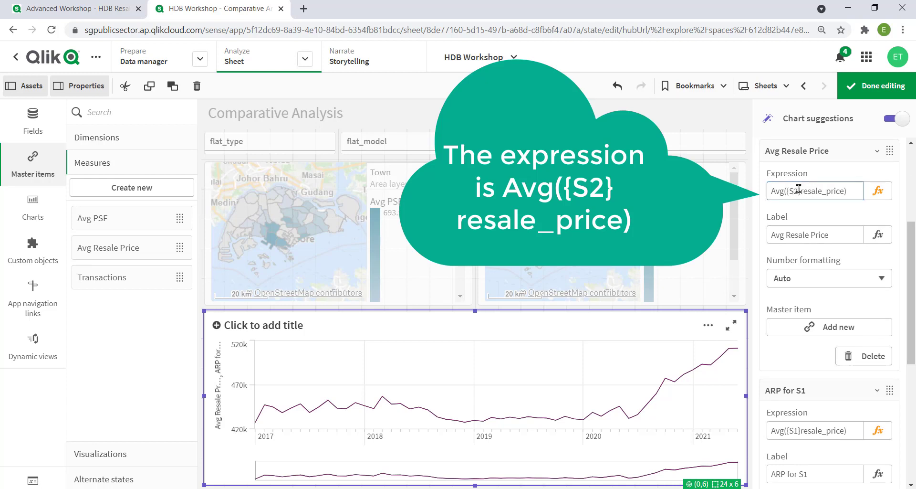
Label the S2 resale price measure "ARP for S2" and finish editing the sheet
click(839, 237)
triple_click(839, 237)
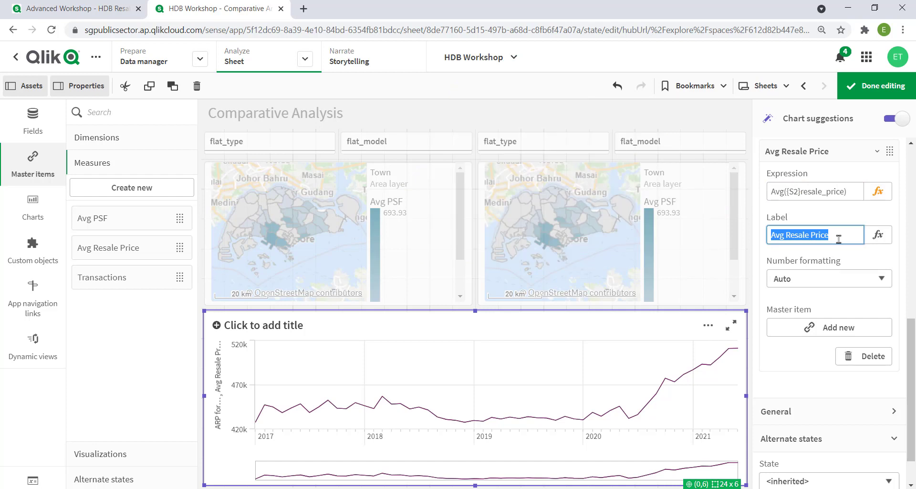
text(AR)
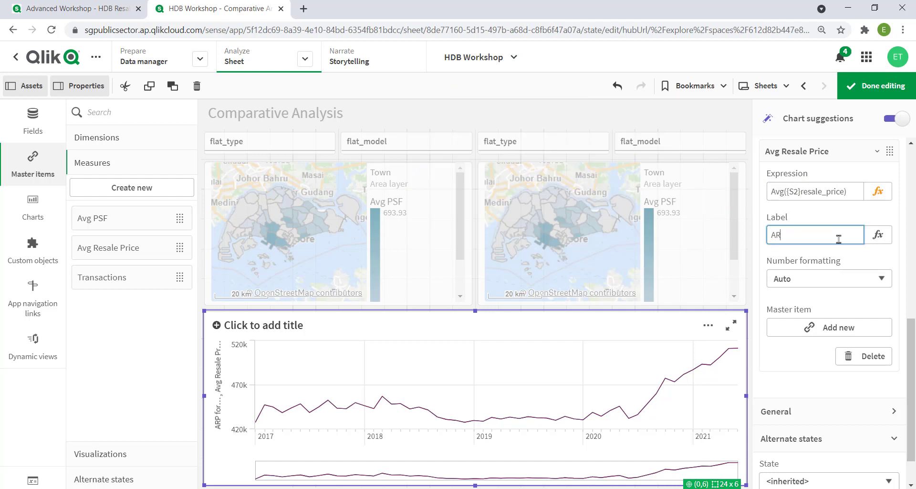
text(P for S2)
key(Return)
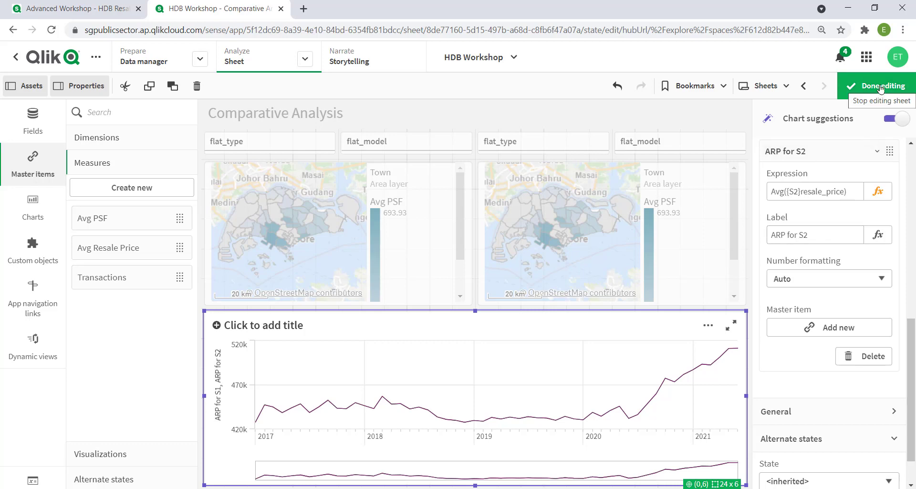
click(880, 88)
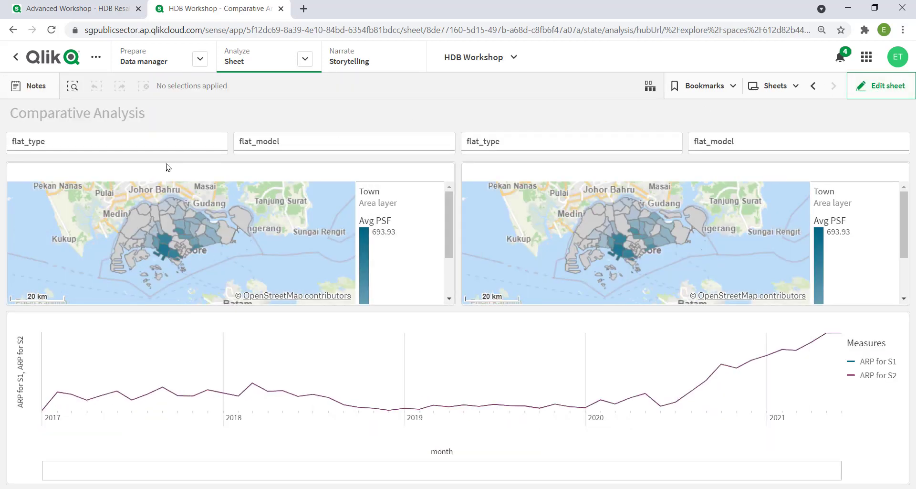
Filter state S1 to the EXECUTIVE flat type using the flat_type filter above the S1 map
click(149, 148)
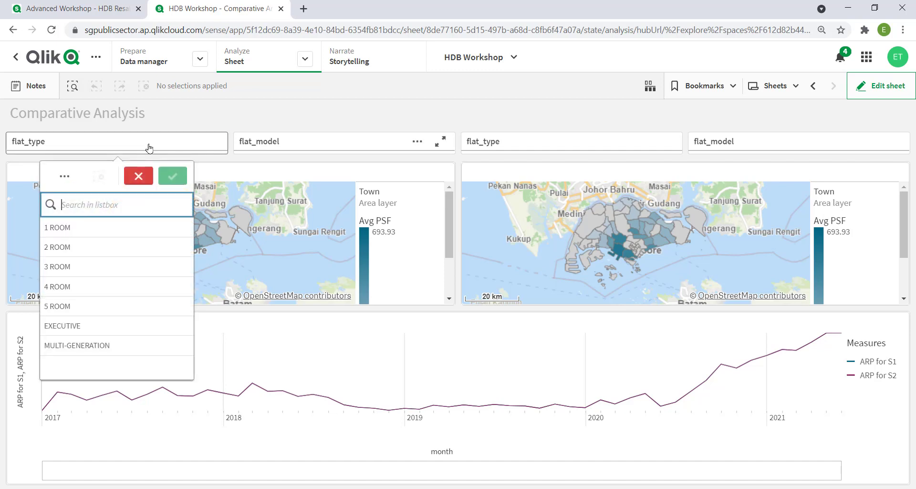
click(78, 326)
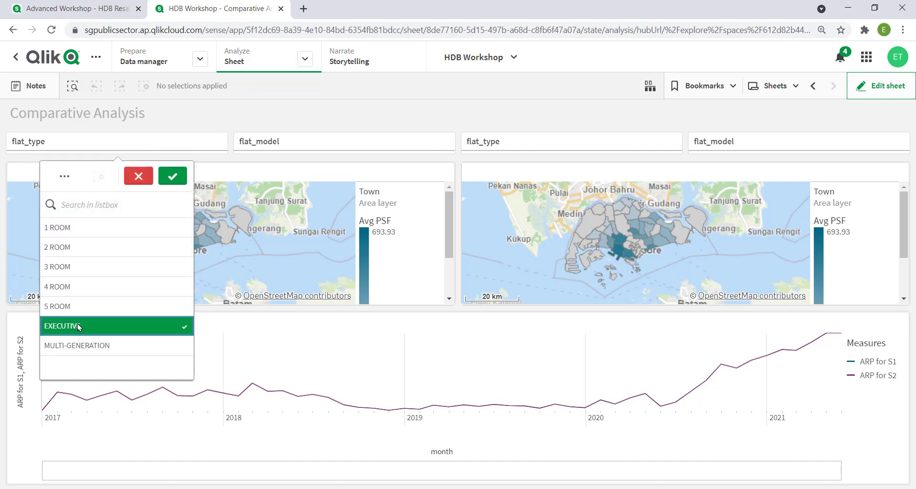
click(169, 178)
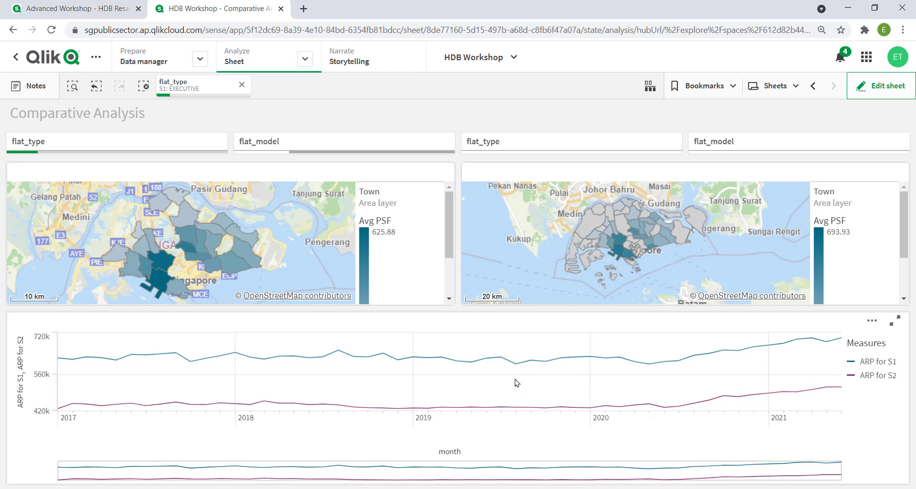
Filter state S2 to the 5 ROOM flat type using the flat_type filter above the S2 map
click(604, 147)
click(558, 306)
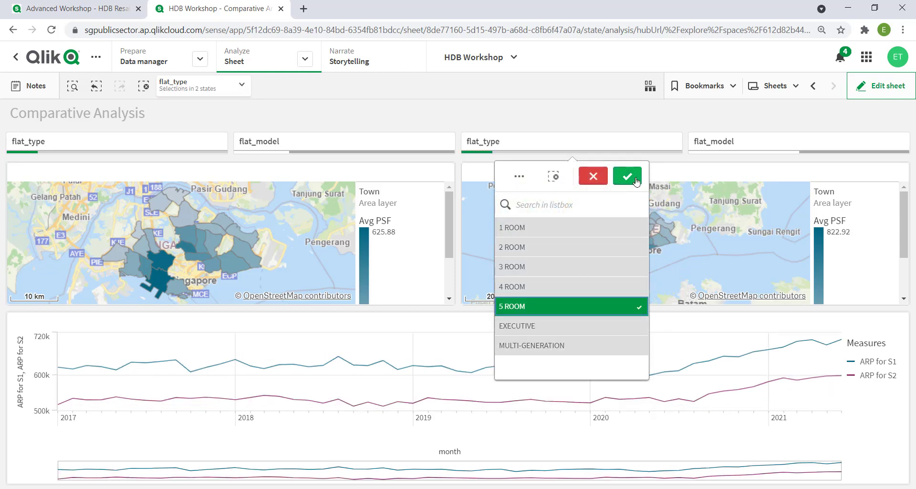
click(635, 179)
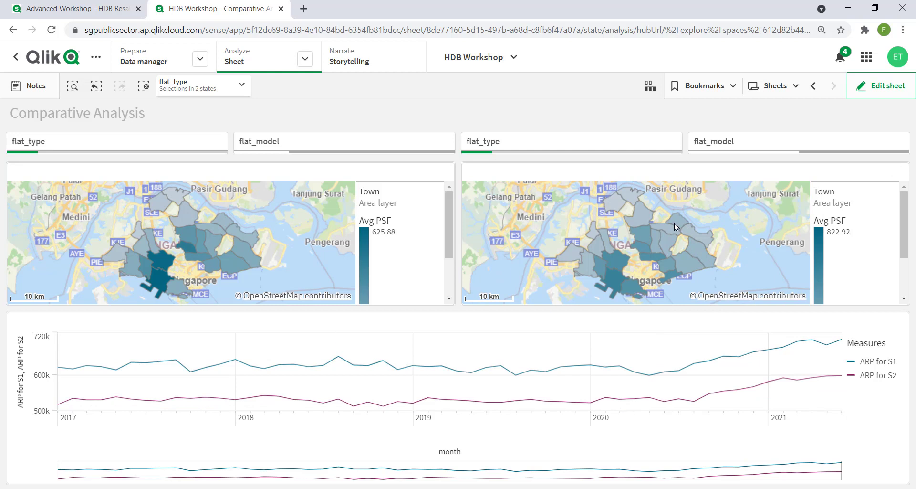
mouse_move(674, 223)
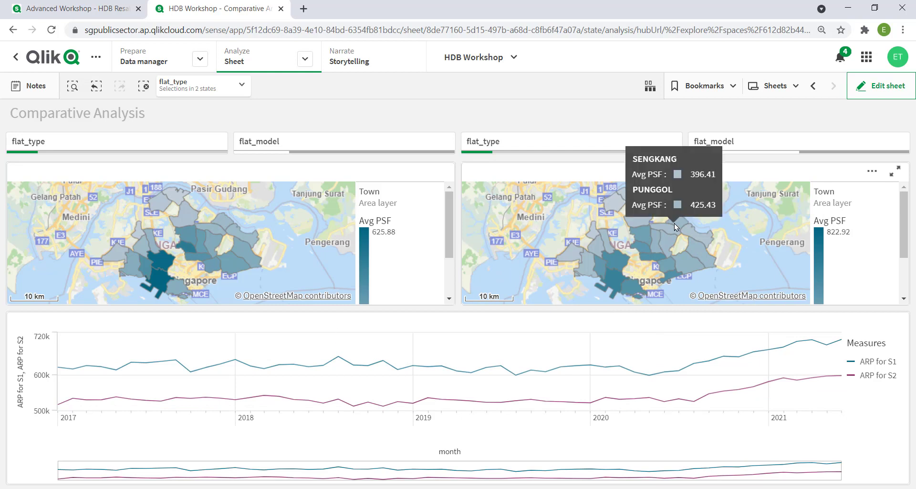